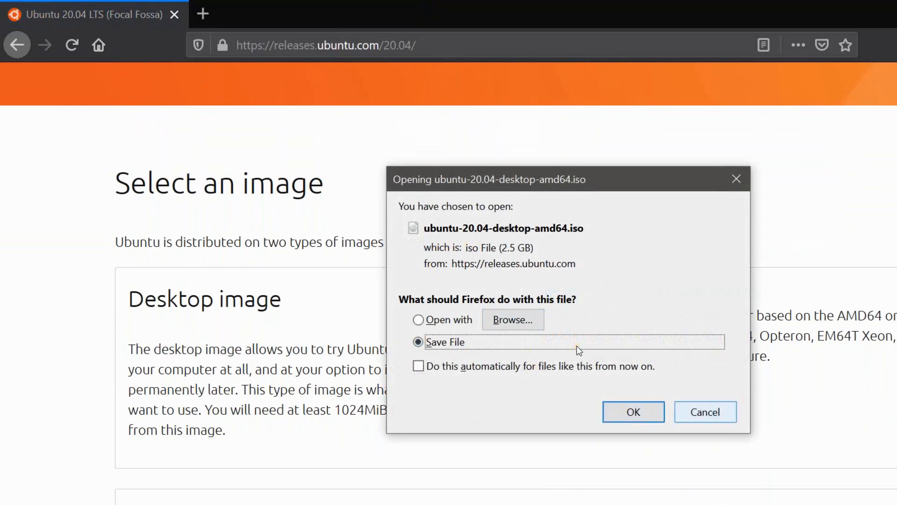
Close the ISO download prompt and locate ubuntu-20.04-desktop-amd64.iso in the Downloads folder.
{"action": "key", "text": "Return"}
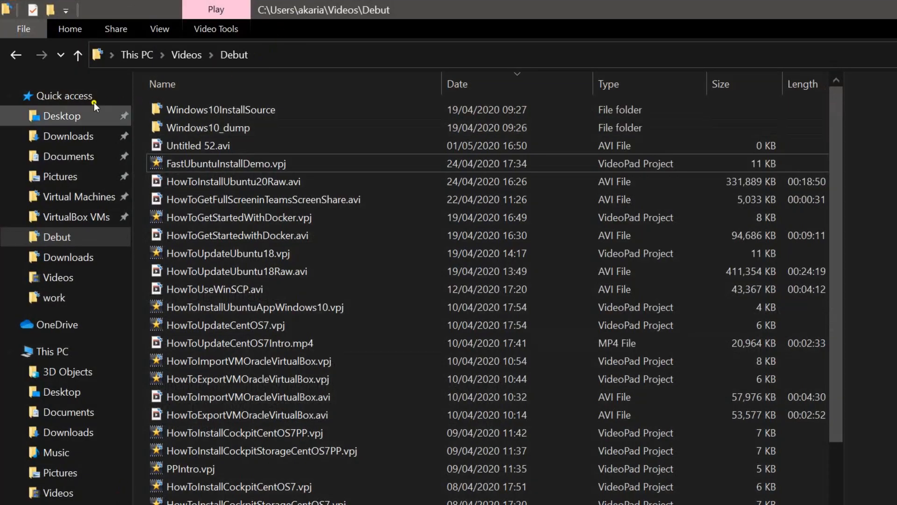
{"action": "left_click", "coordinate": [70, 133]}
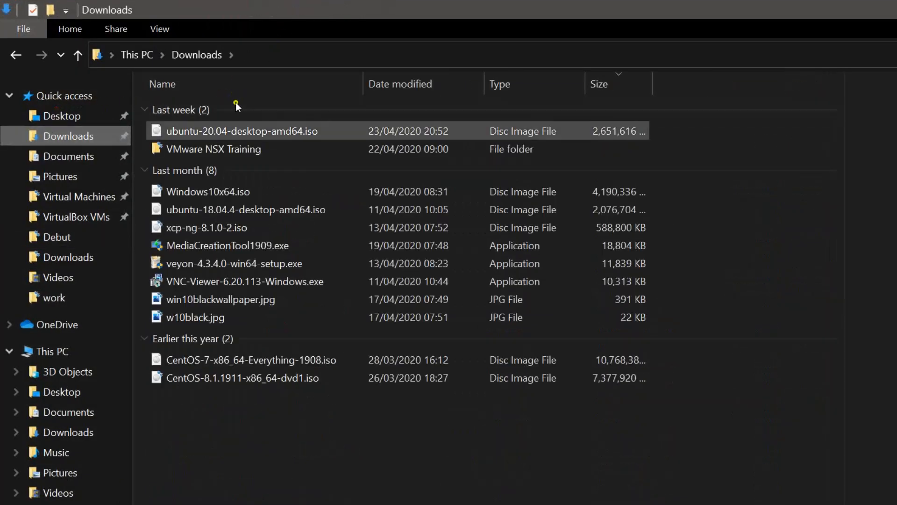
{"action": "left_click", "coordinate": [235, 103]}
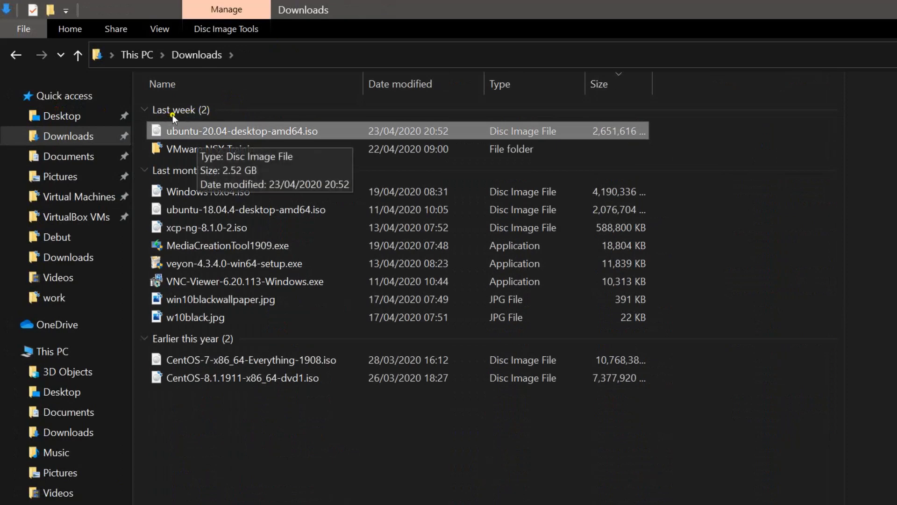
{"action": "left_click", "coordinate": [201, 116]}
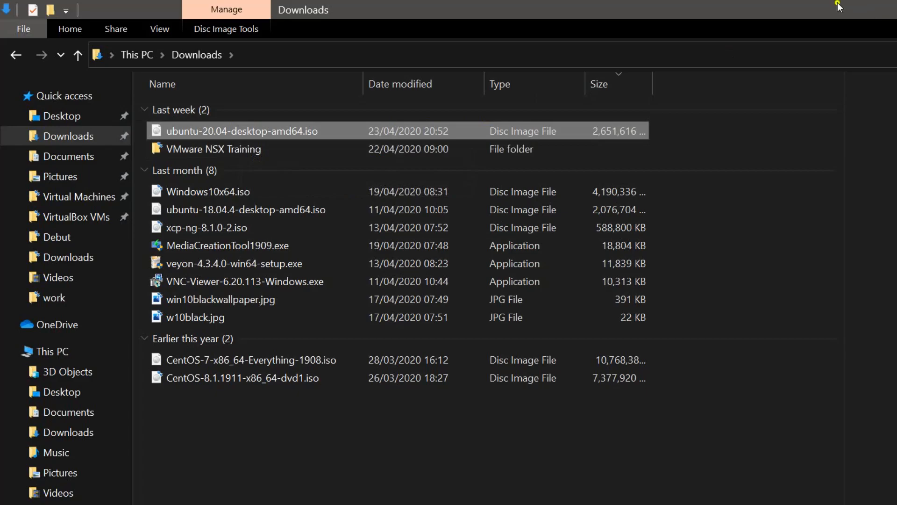
Clear the open windows off the desktop and switch to Oracle VM VirtualBox Manager.
{"action": "left_click", "coordinate": [821, 7]}
{"action": "left_click", "coordinate": [821, 6]}
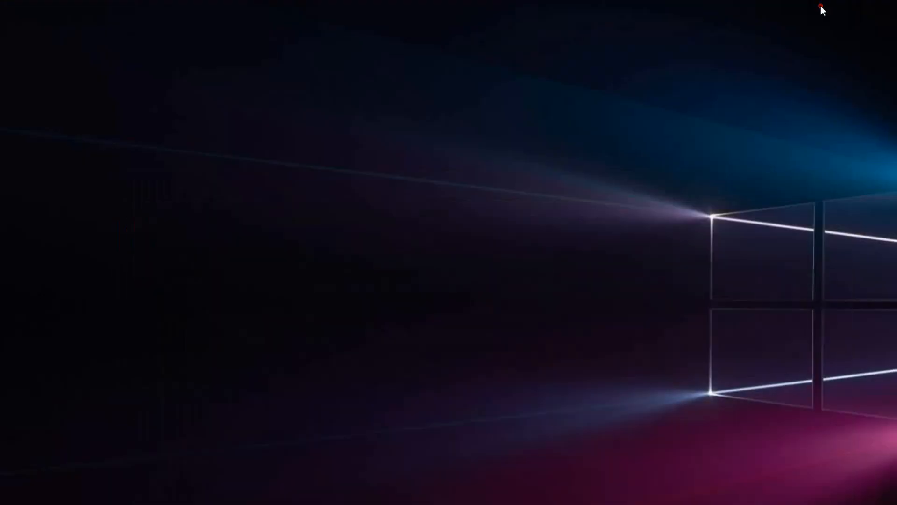
{"action": "left_click", "coordinate": [410, 493]}
{"action": "left_click", "coordinate": [103, 119]}
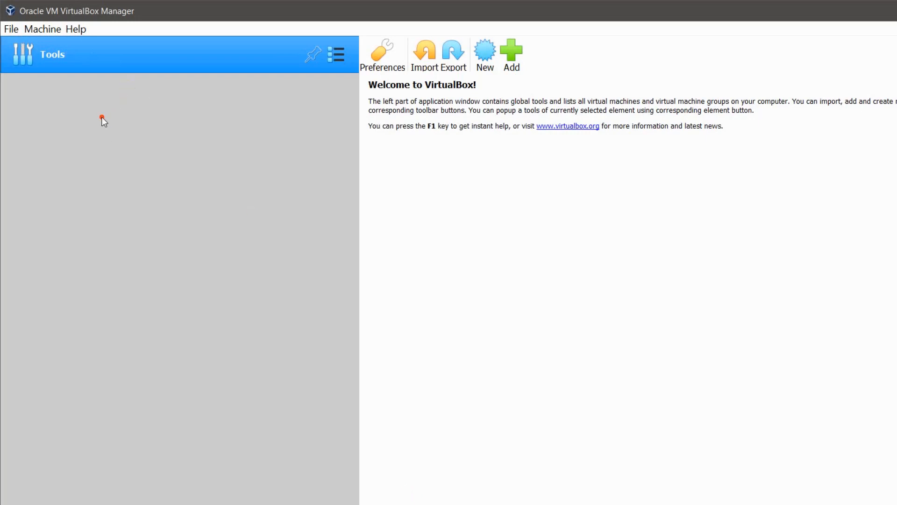
Begin a new virtual machine named "Ubuntu 20 Desktop" as Linux, Ubuntu (64-bit).
{"action": "left_click", "coordinate": [408, 47]}
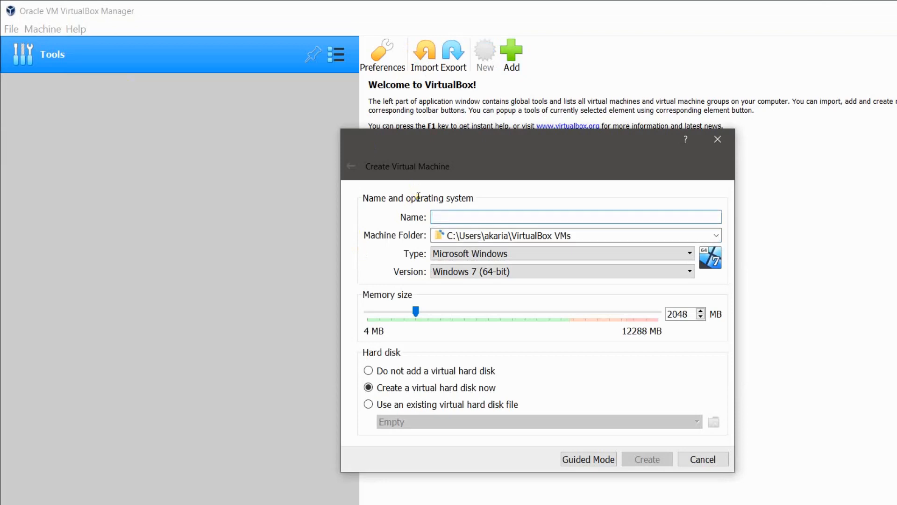
{"action": "type", "text": "Ubuntu"}
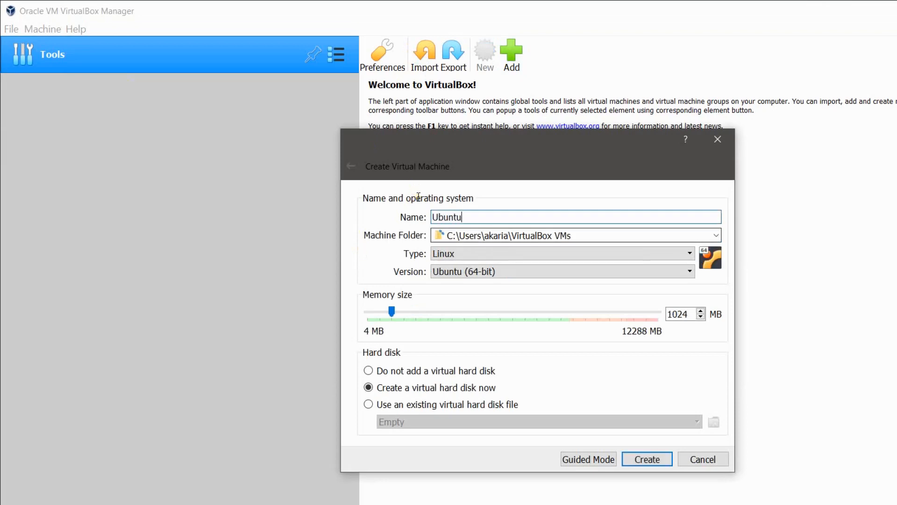
{"action": "type", "text": " 20 Desktop"}
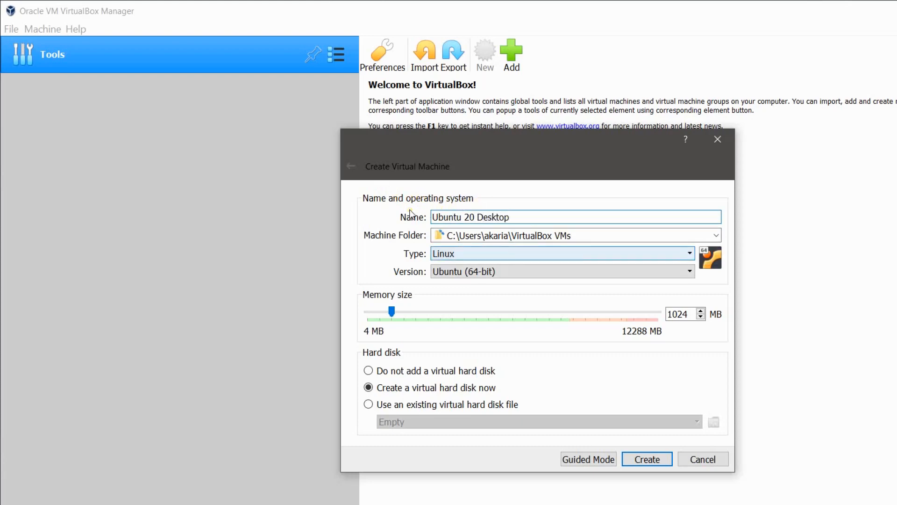
{"action": "key", "text": "Tab"}
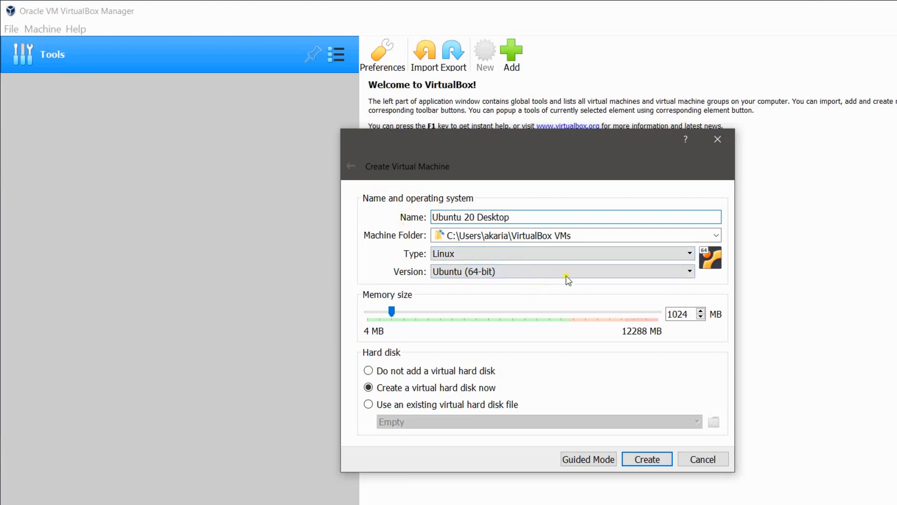
Set the machine's memory size to 4096 MB and proceed with creating a new virtual hard disk.
{"action": "left_click", "coordinate": [573, 262]}
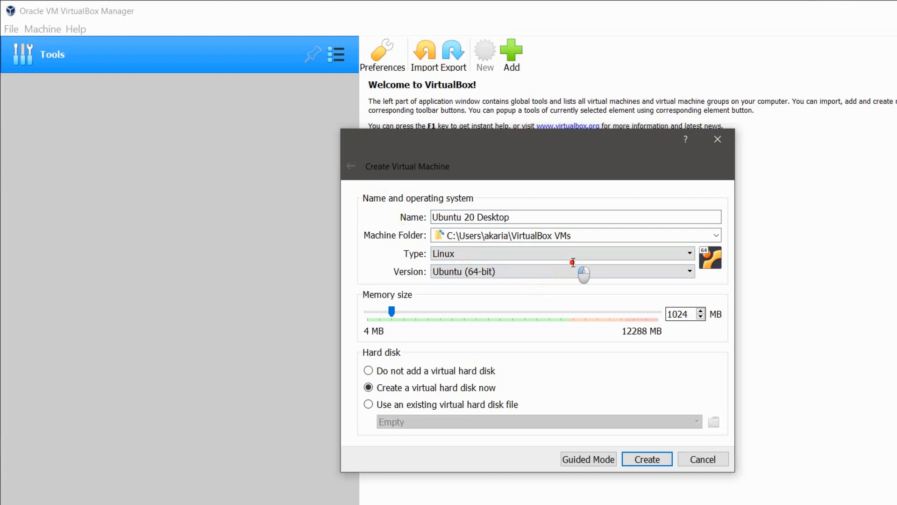
{"action": "left_click_drag", "start_coordinate": [573, 262], "coordinate": [530, 263]}
{"action": "type", "text": "400"}
{"action": "key", "text": "BackSpace"}
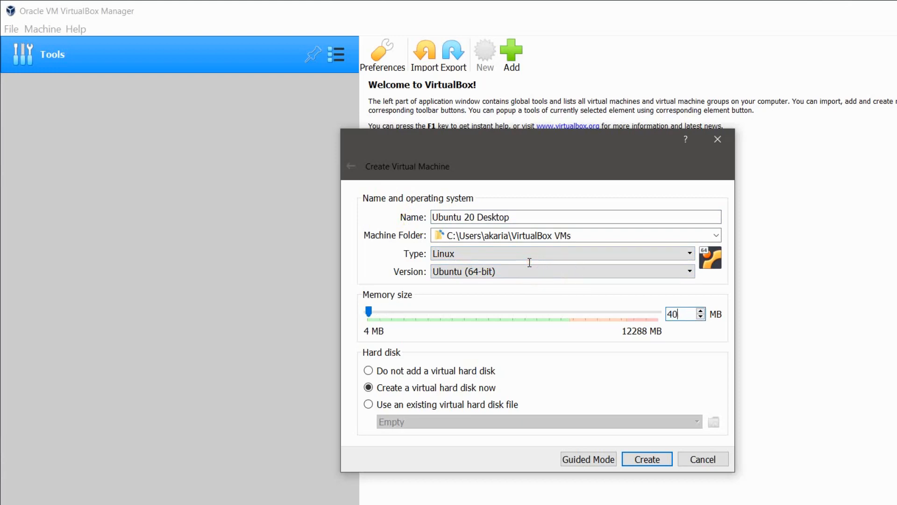
{"action": "type", "text": "96"}
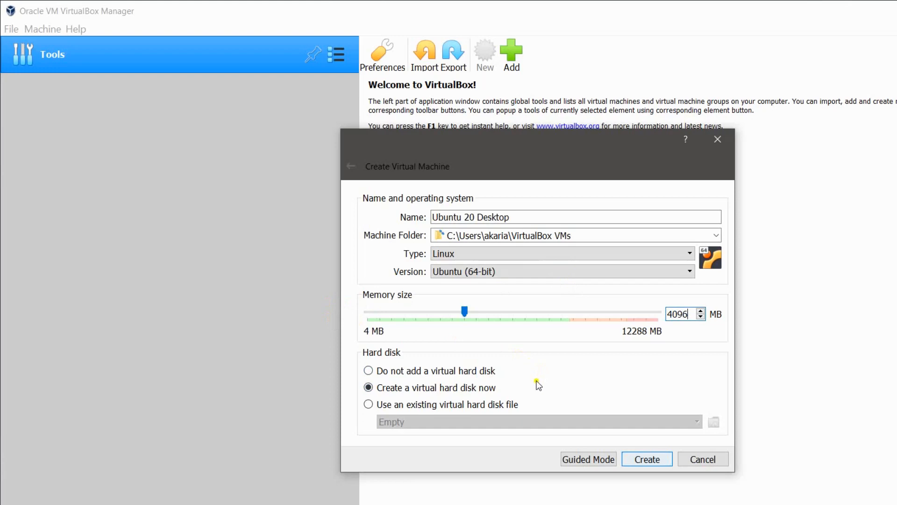
{"action": "key", "text": "Return"}
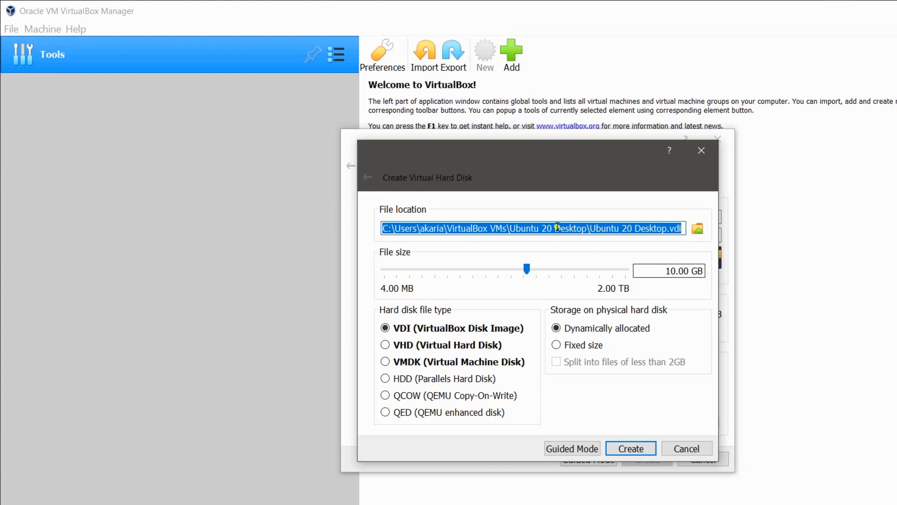
Create the virtual hard disk as a dynamically allocated 40 GB VDI.
{"action": "left_click", "coordinate": [666, 270]}
{"action": "key", "text": "shift+Right"}
{"action": "key", "text": "shift+Right"}
{"action": "type", "text": "40"}
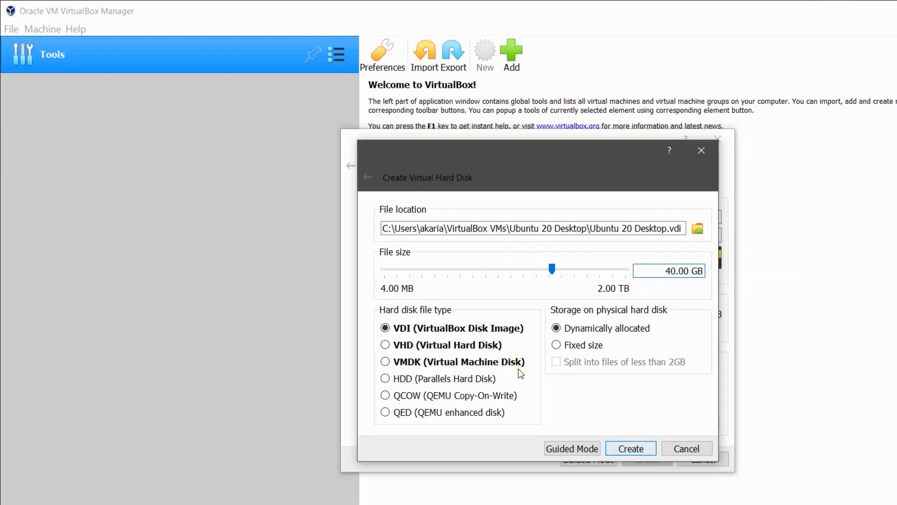
{"action": "key", "text": "Return"}
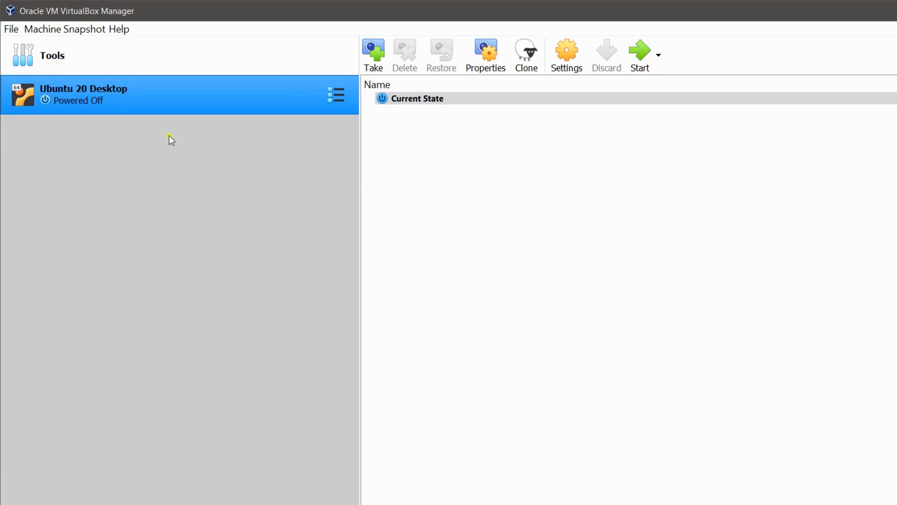
In the settings of the Ubuntu 20 Desktop machine, set the number of processors to 2.
{"action": "left_click", "coordinate": [567, 55]}
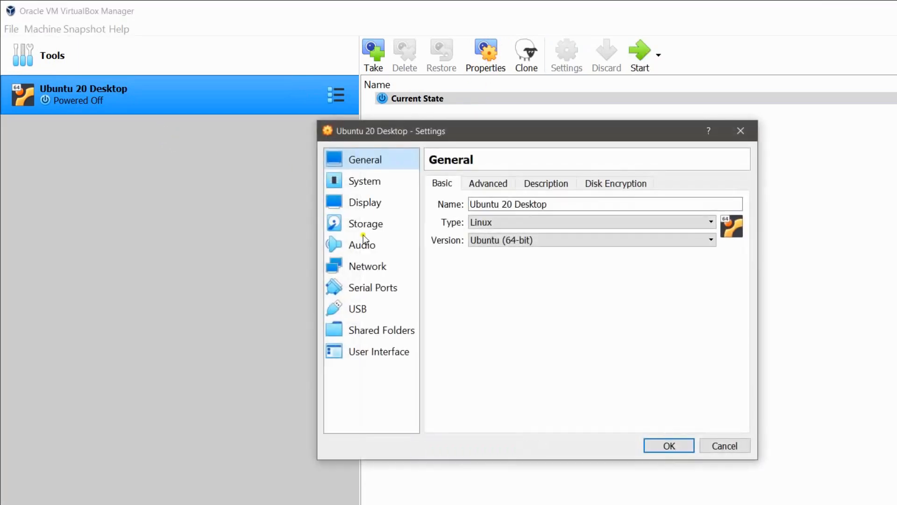
{"action": "left_click", "coordinate": [364, 181]}
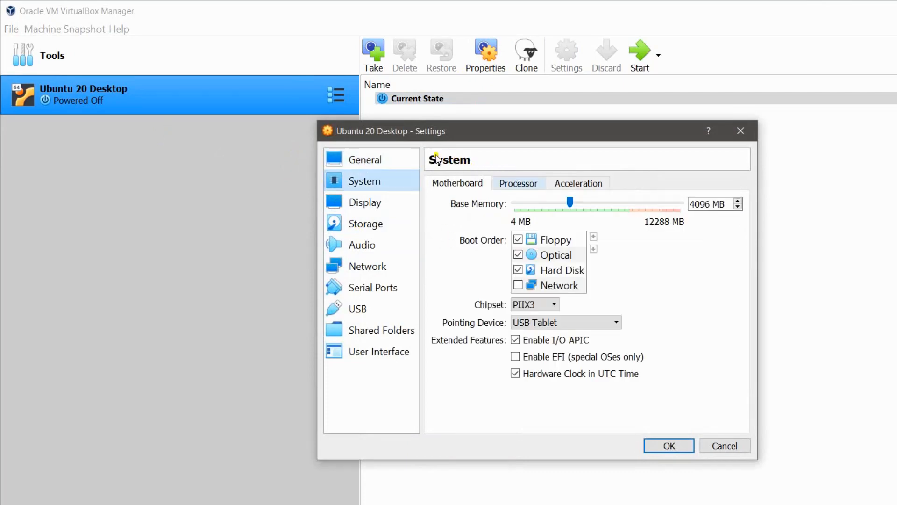
{"action": "left_click", "coordinate": [519, 183]}
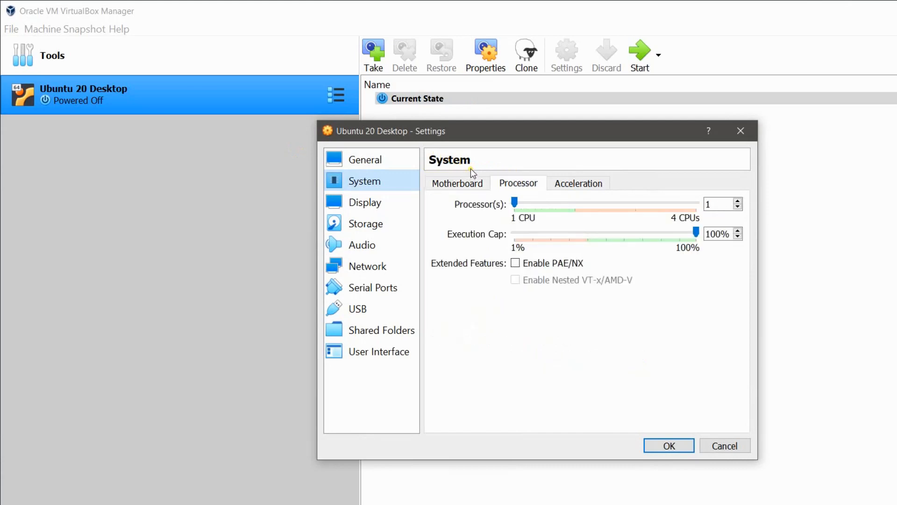
{"action": "left_click_drag", "start_coordinate": [515, 202], "coordinate": [576, 202]}
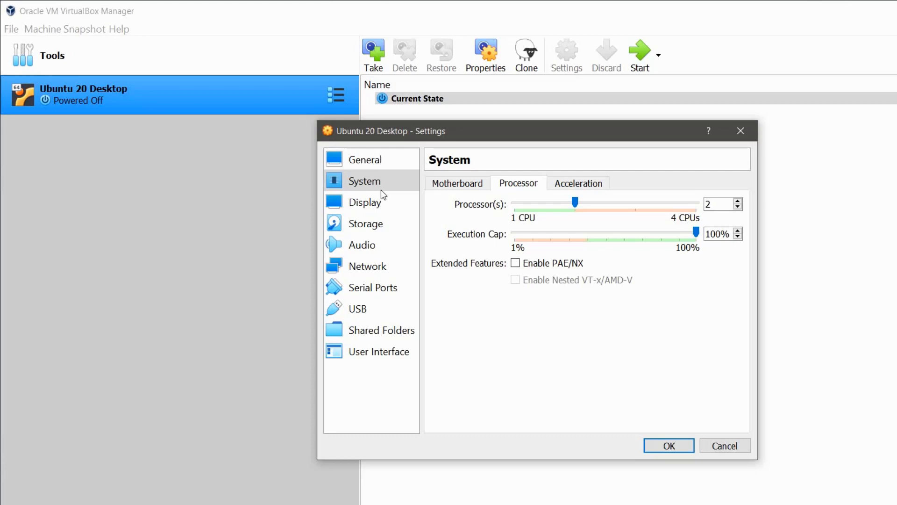
Set the machine's video memory to 128 MB and save the settings.
{"action": "left_click", "coordinate": [368, 202]}
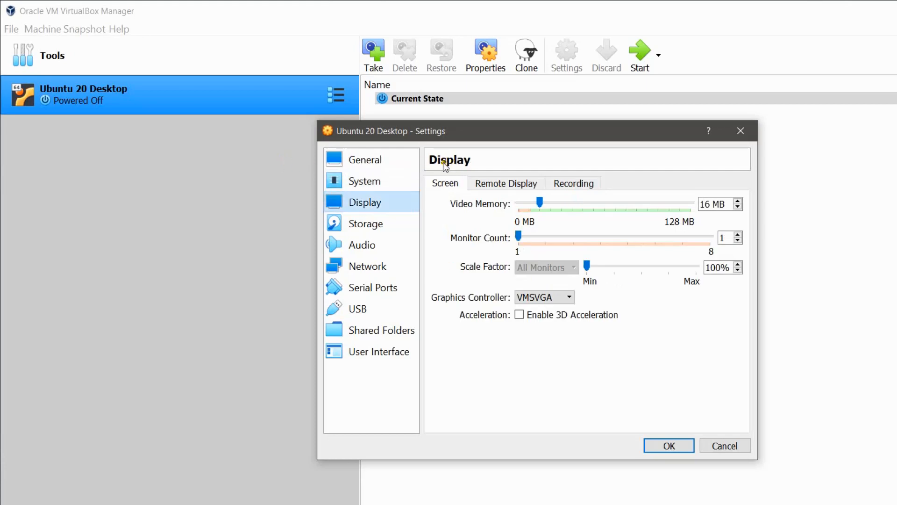
{"action": "left_click_drag", "start_coordinate": [540, 202], "coordinate": [558, 203]}
{"action": "left_click_drag", "start_coordinate": [466, 172], "coordinate": [585, 181]}
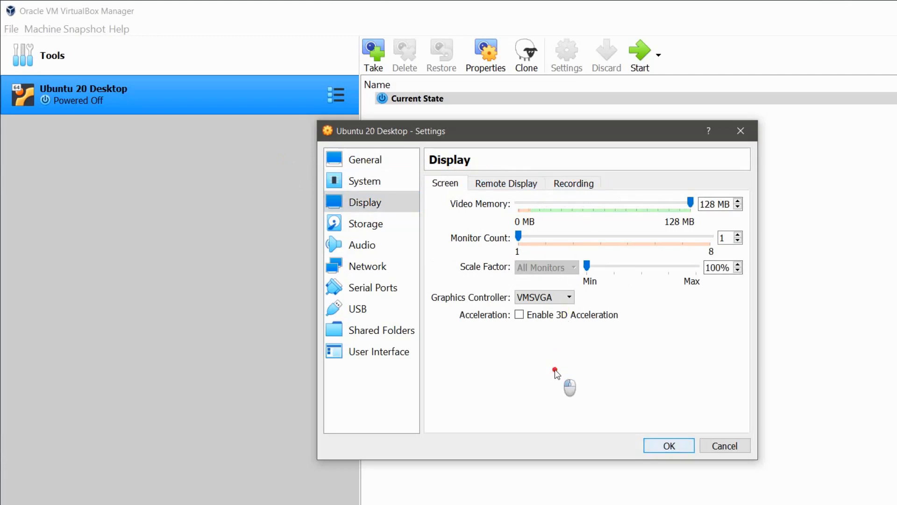
{"action": "left_click", "coordinate": [669, 445]}
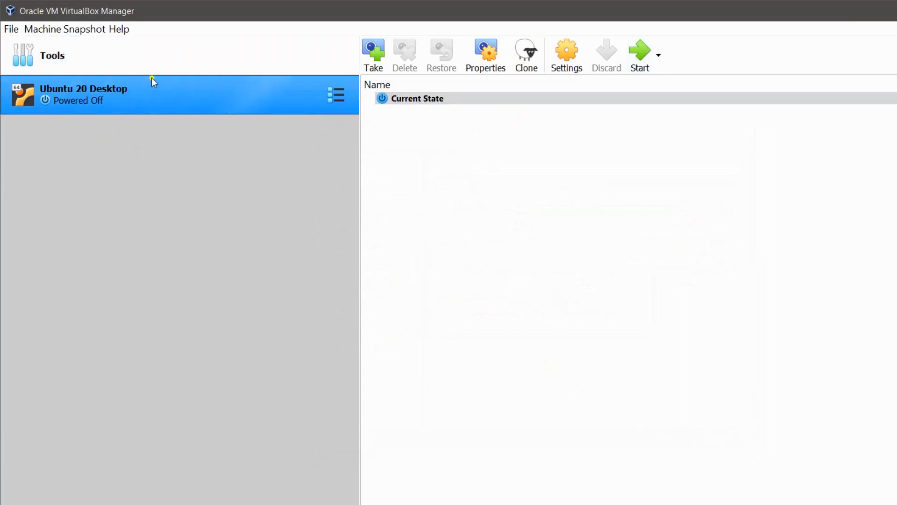
Start the Ubuntu 20 Desktop machine with ubuntu-20.04-desktop-amd64.iso as the start-up disk.
{"action": "left_click", "coordinate": [640, 54]}
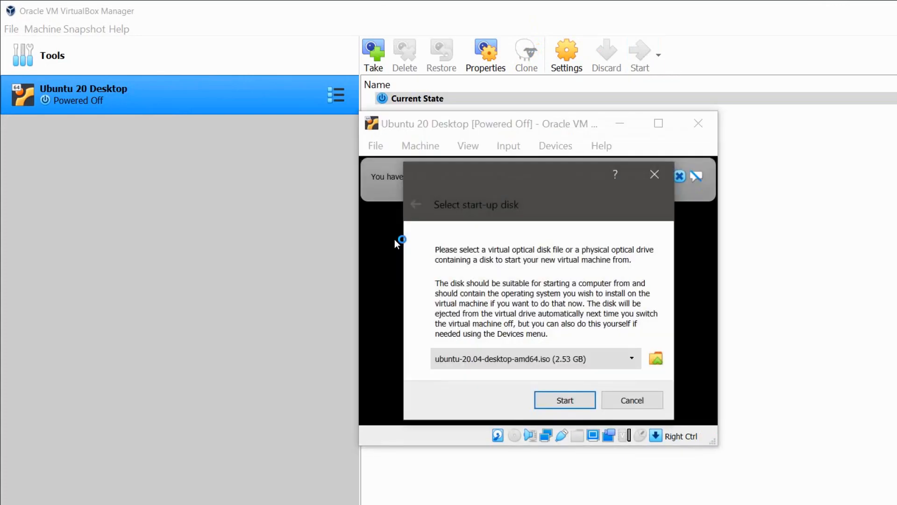
{"action": "left_click", "coordinate": [535, 359]}
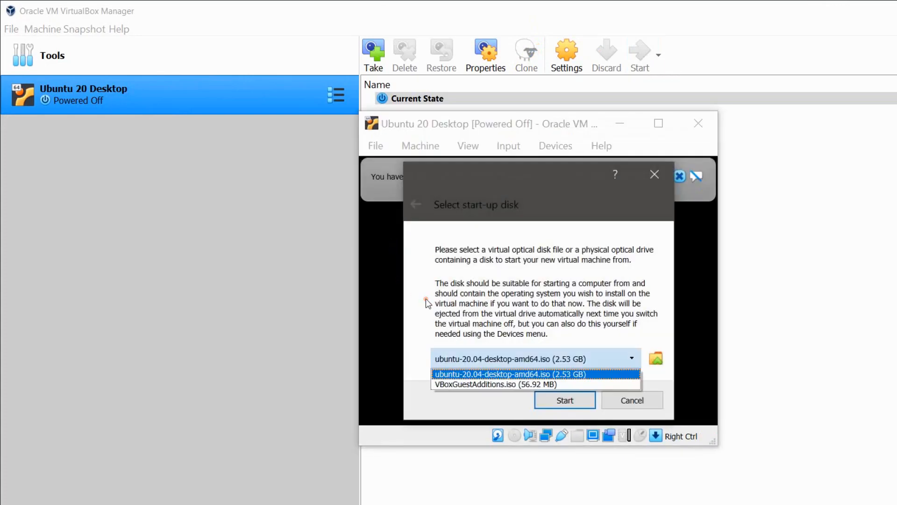
{"action": "left_click", "coordinate": [423, 309]}
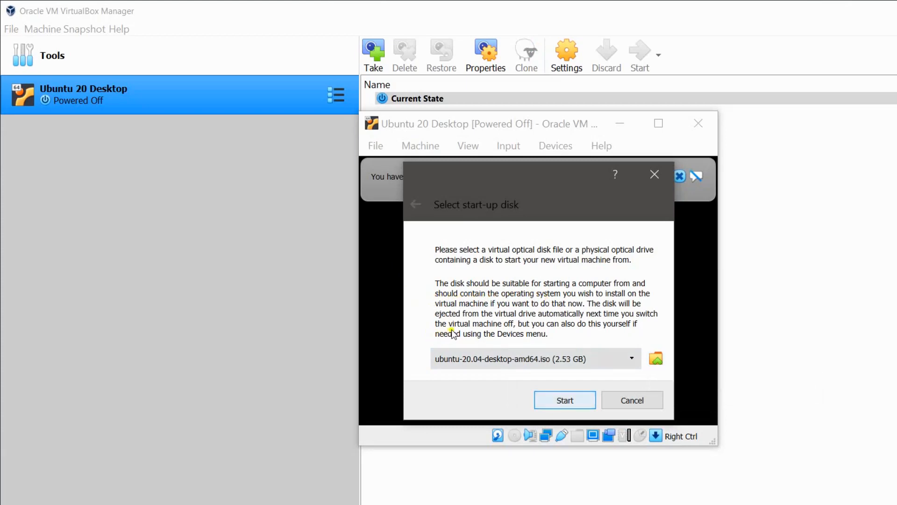
{"action": "key", "text": "Return"}
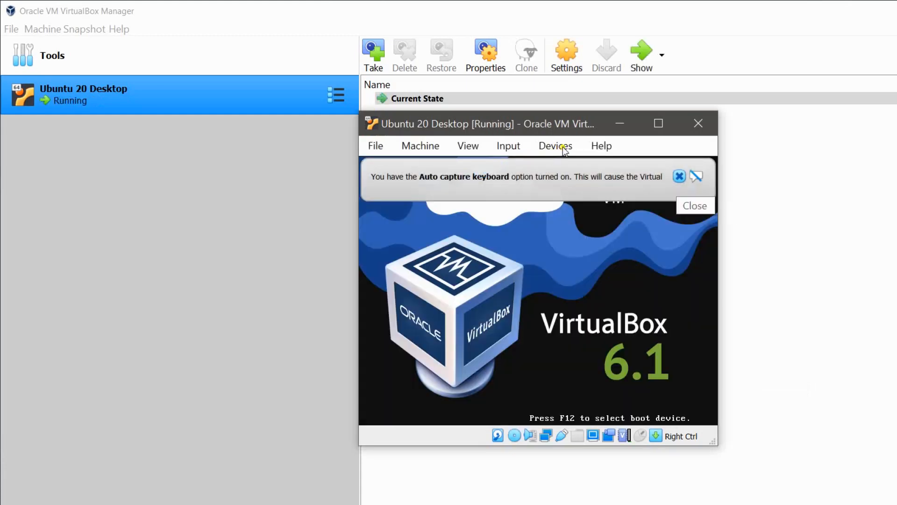
Maximize the running machine's window and dismiss its keyboard capture and mouse integration notices.
{"action": "left_click", "coordinate": [680, 176]}
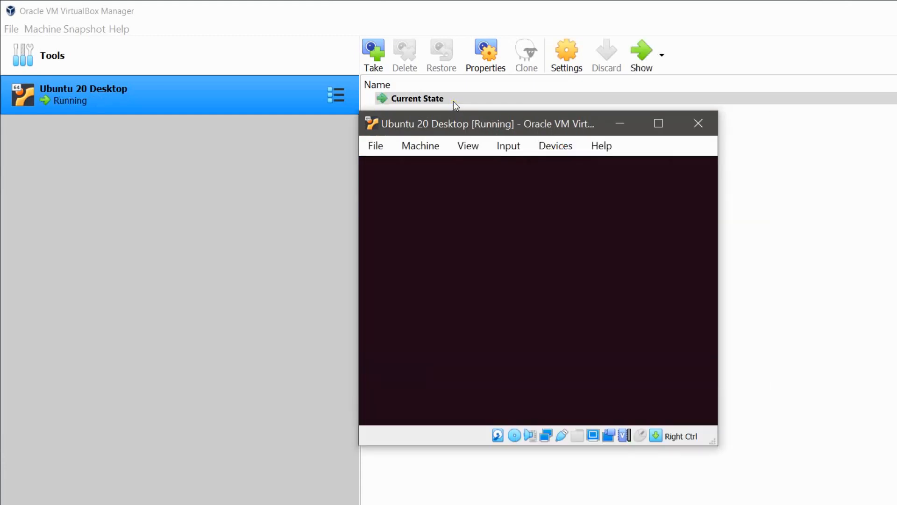
{"action": "left_click_drag", "start_coordinate": [544, 120], "coordinate": [463, 77]}
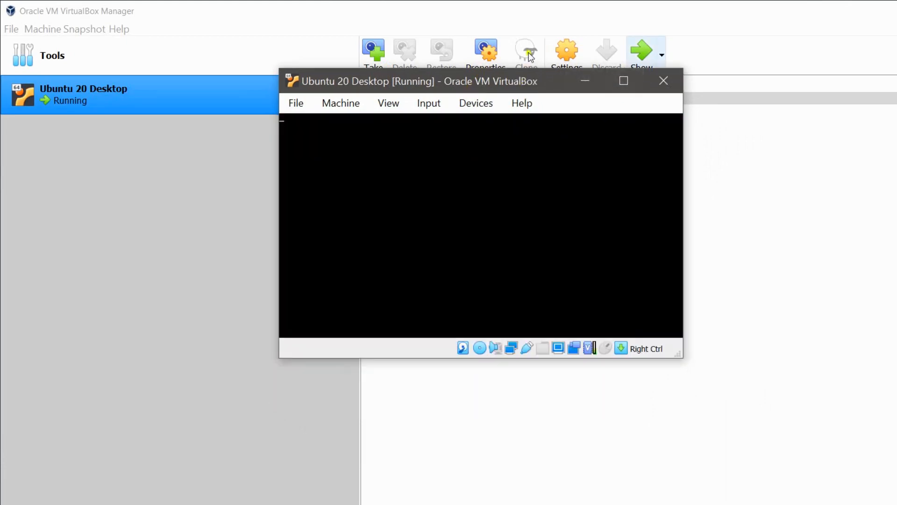
{"action": "double_click", "coordinate": [522, 71]}
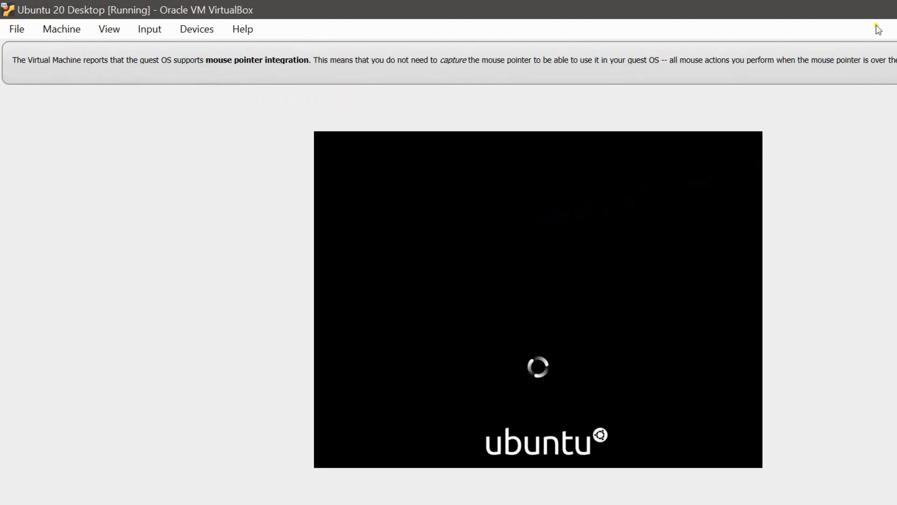
{"action": "left_click", "coordinate": [866, 51]}
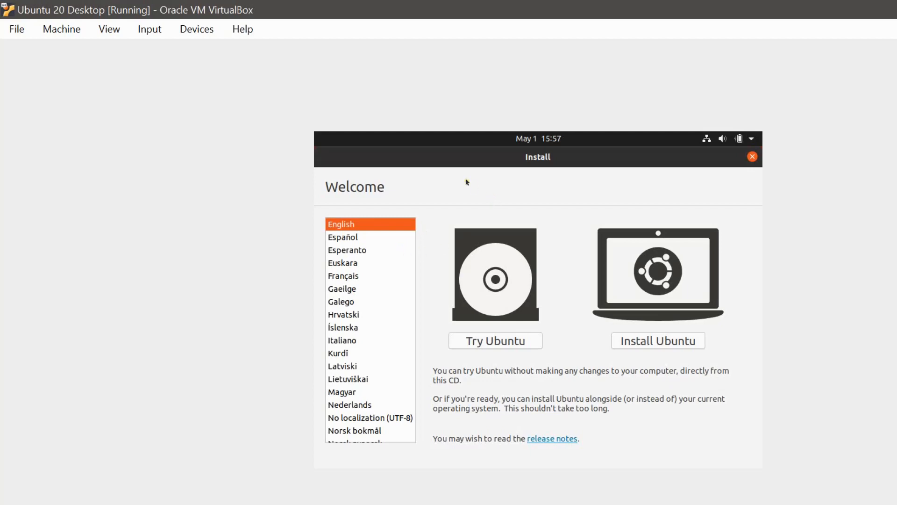
Begin installing Ubuntu in English and choose the English (UK) keyboard layout.
{"action": "left_click", "coordinate": [658, 341]}
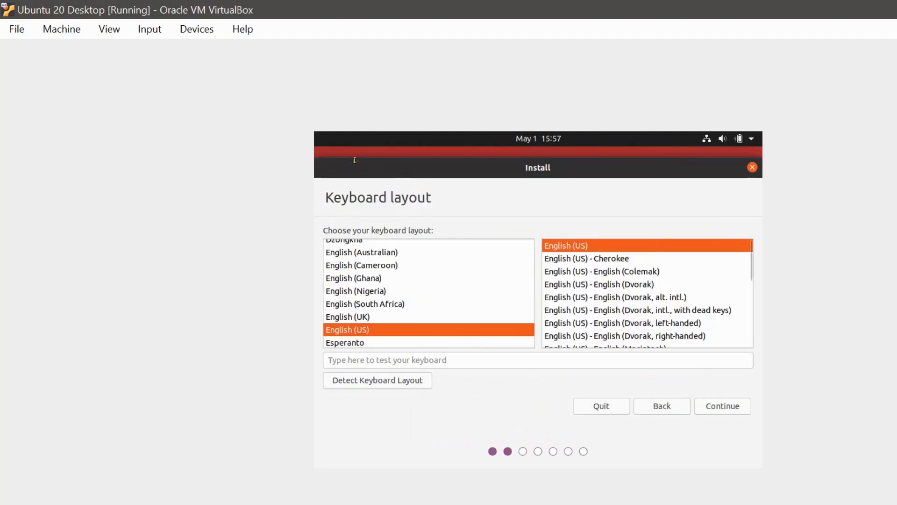
{"action": "key", "text": "Up"}
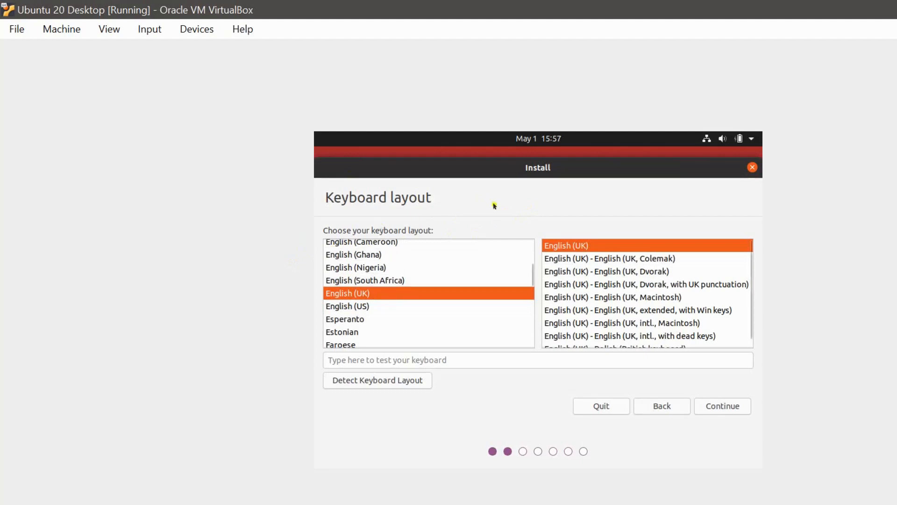
{"action": "left_click", "coordinate": [591, 342]}
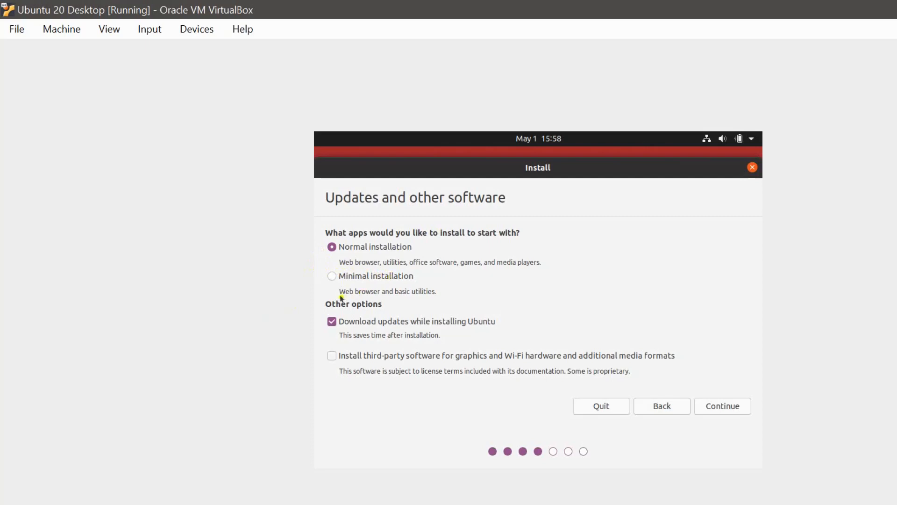
Enable third-party software for graphics, Wi-Fi and media formats with the normal installation, and continue to the installation type.
{"action": "left_click", "coordinate": [332, 356]}
{"action": "left_click", "coordinate": [604, 339]}
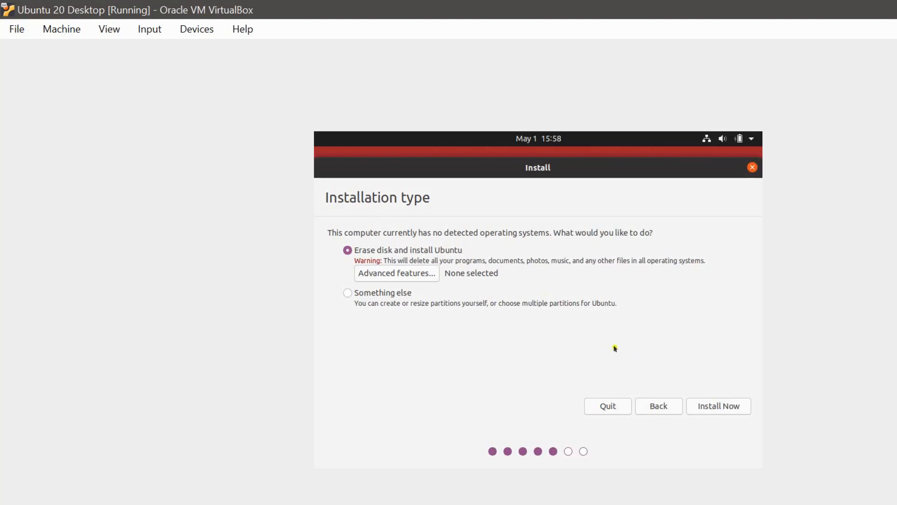
Install Ubuntu by erasing the disk, accept writing the changes to it, and keep London as the location.
{"action": "left_click", "coordinate": [718, 406]}
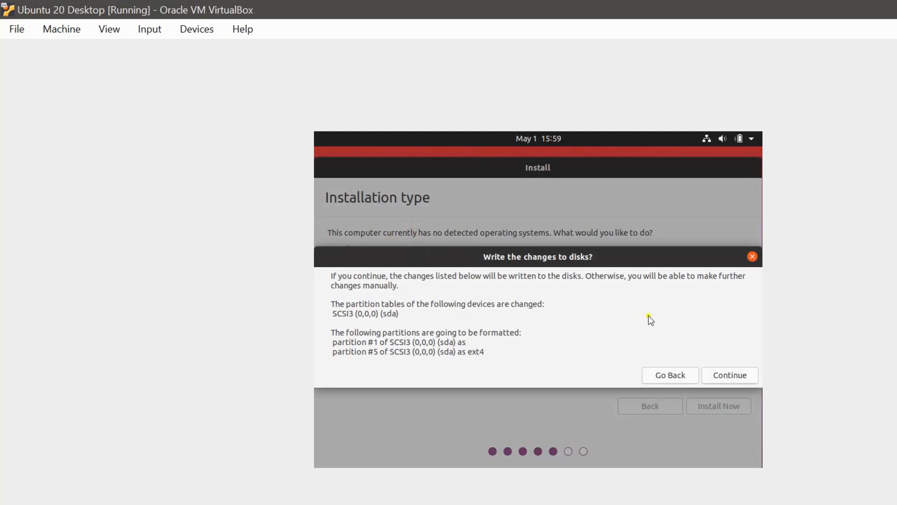
{"action": "key", "text": "Return"}
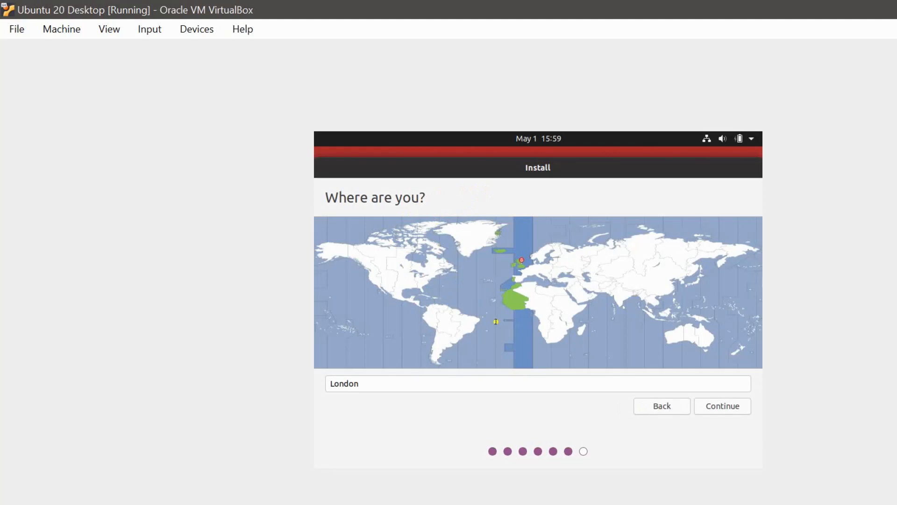
{"action": "left_click", "coordinate": [602, 342]}
{"action": "key", "text": "Return"}
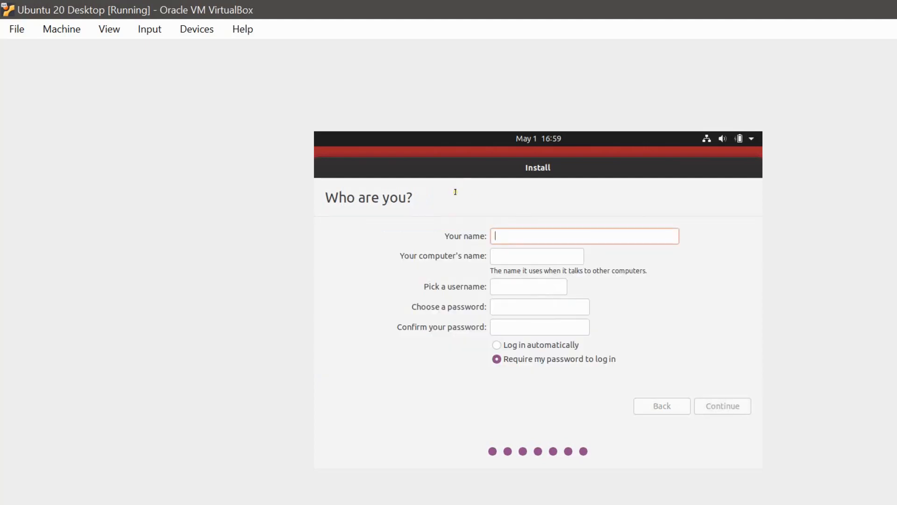
Enter the user's name, set the computer's name to Ubuntu20Virtual, and keep the suggested username.
{"action": "type", "text": "Amit"}
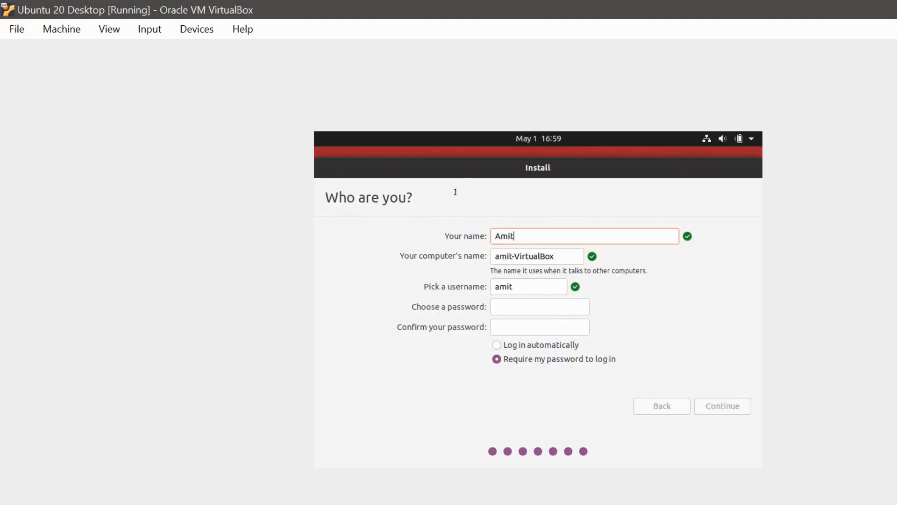
{"action": "key", "text": "Tab"}
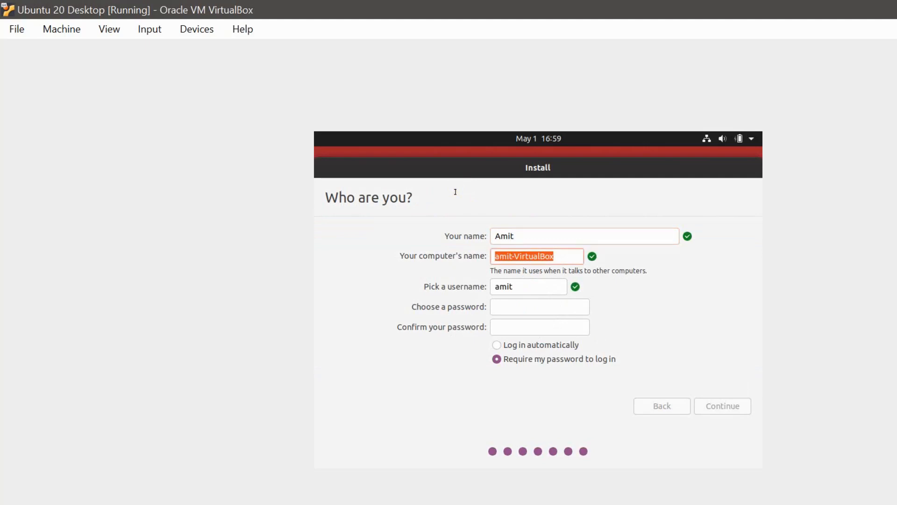
{"action": "type", "text": "Ubuntu"}
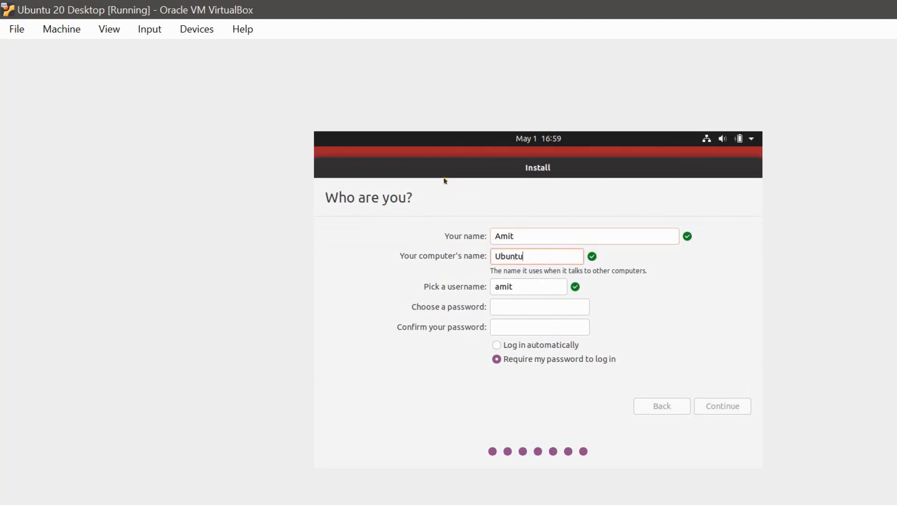
{"action": "type", "text": "20Virtual"}
{"action": "key", "text": "Tab"}
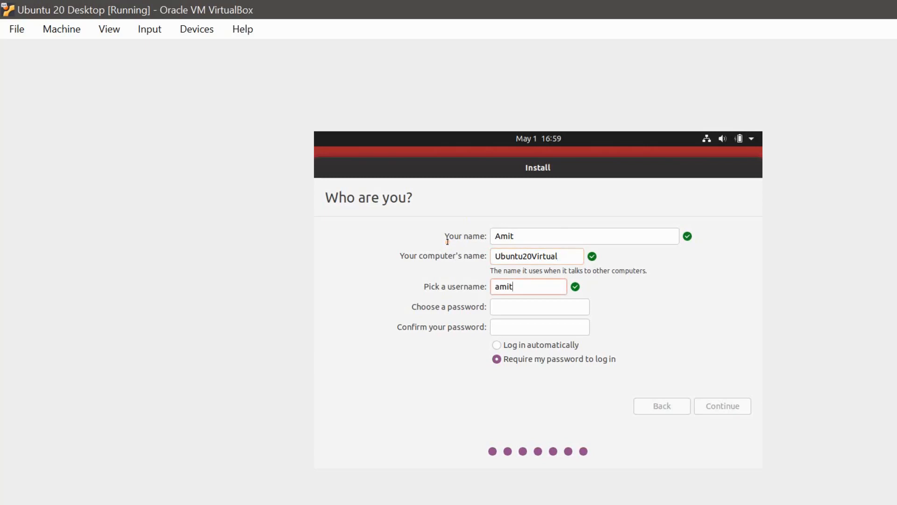
{"action": "key", "text": "Tab"}
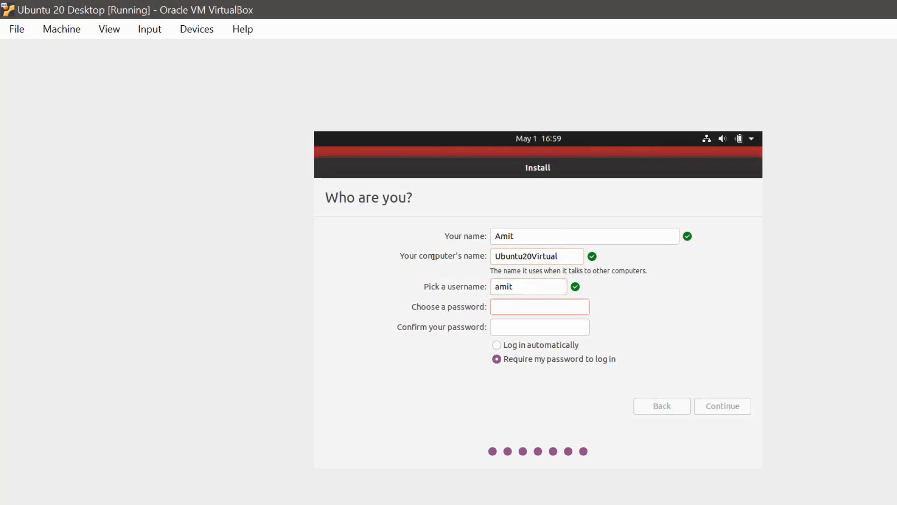
Choose and confirm the account password, keep the password required at login, and start the installation.
{"action": "type", "text": "********"}
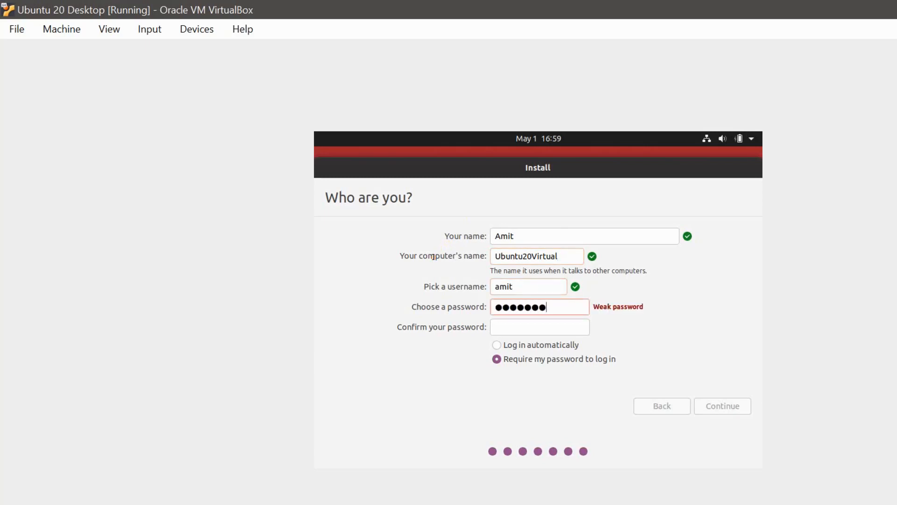
{"action": "type", "text": "*****"}
{"action": "key", "text": "Tab"}
{"action": "type", "text": "*********"}
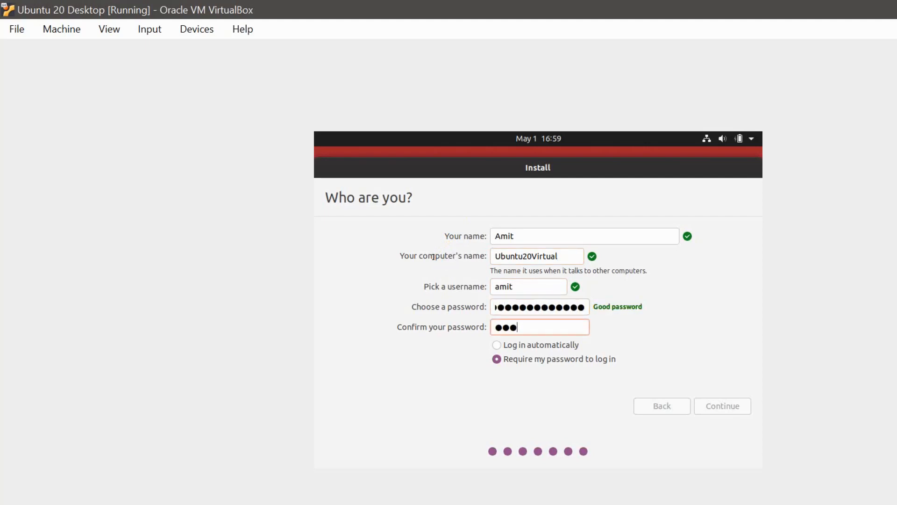
{"action": "type", "text": "*****"}
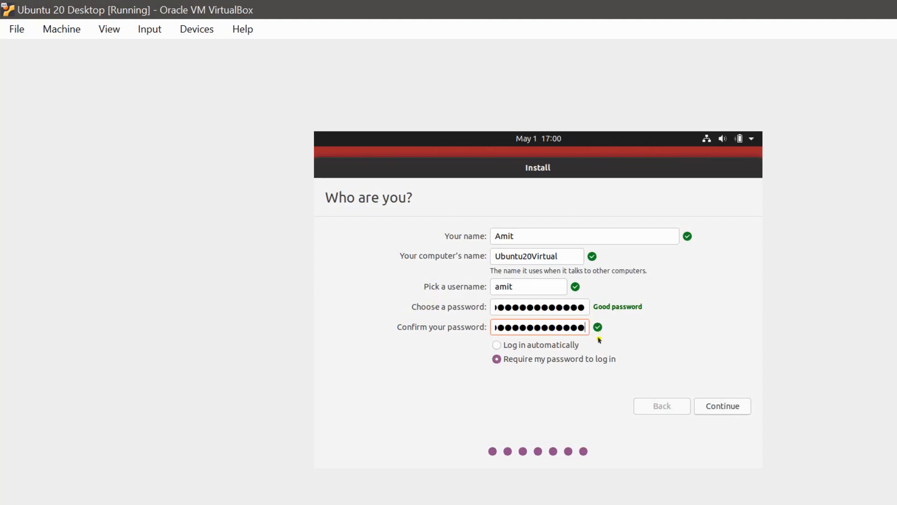
{"action": "key", "text": "Return"}
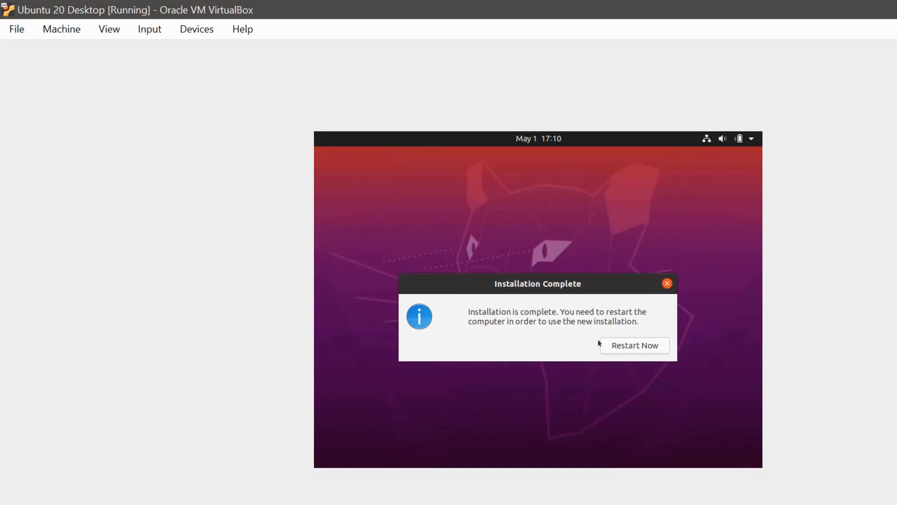
Restart the machine after the installation, continue past the installation medium prompt, and dismiss the mouse pointer integration notice.
{"action": "left_click", "coordinate": [535, 290]}
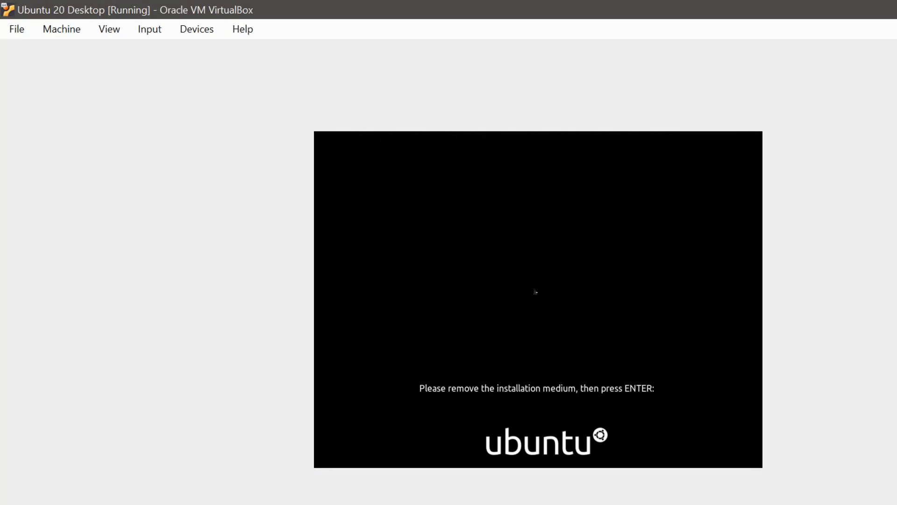
{"action": "key", "text": "Return"}
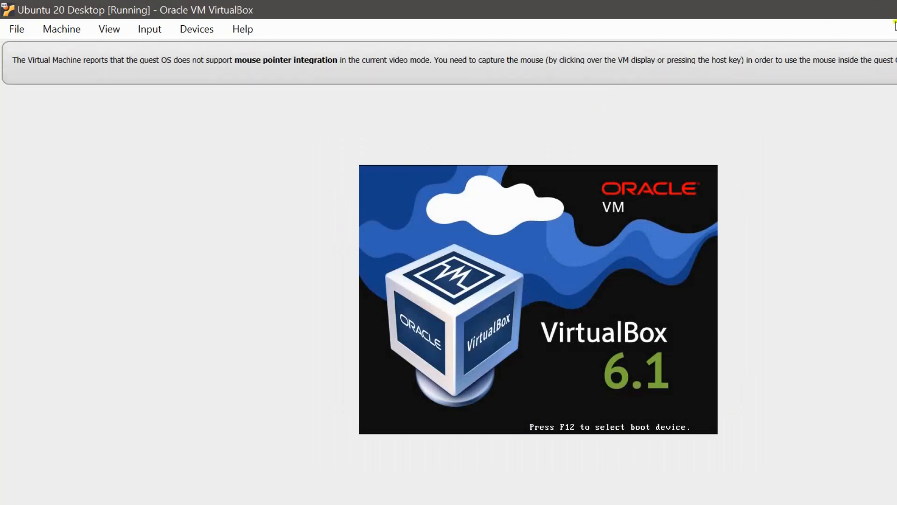
{"action": "left_click", "coordinate": [867, 46]}
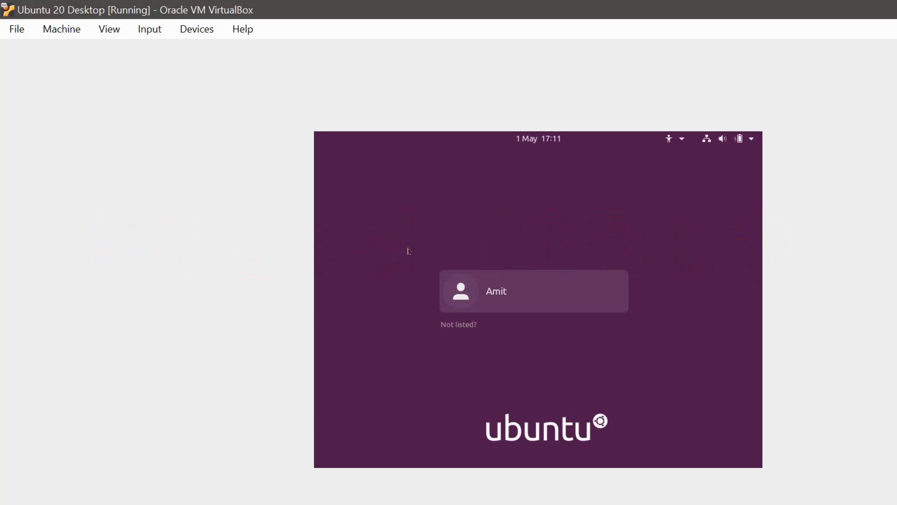
Log in to the newly created Ubuntu account by entering the account password.
{"action": "key", "text": "Return"}
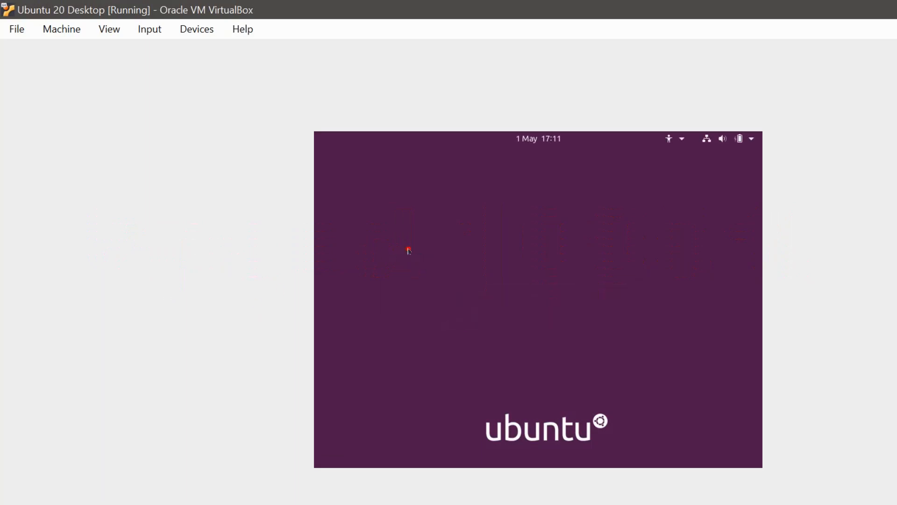
{"action": "type", "text": "********"}
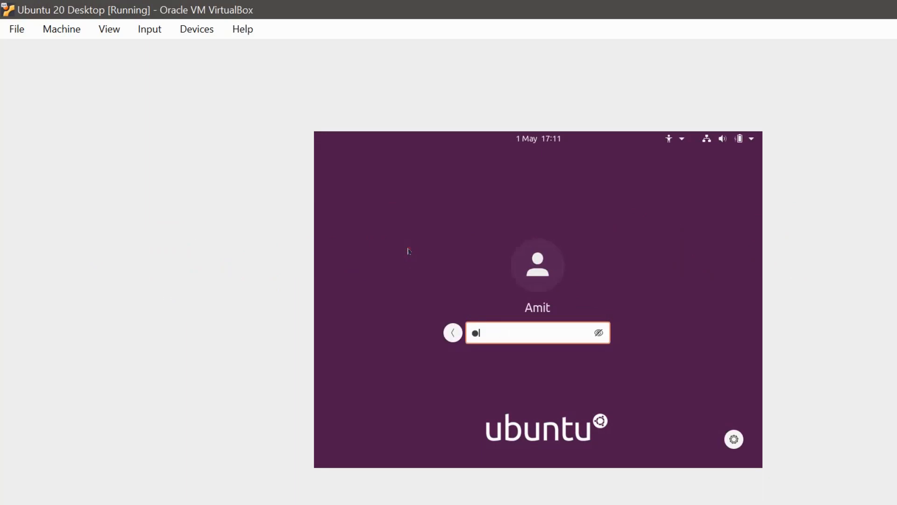
{"action": "type", "text": "*****"}
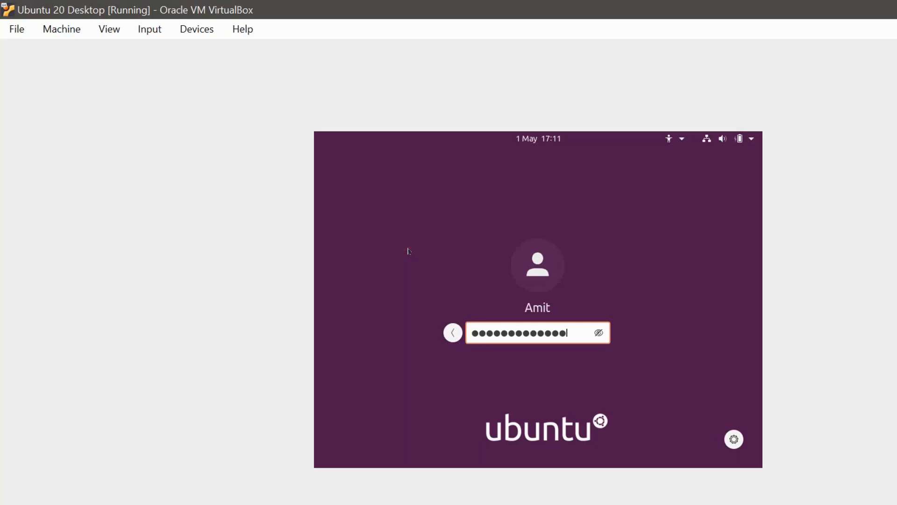
{"action": "key", "text": "Return"}
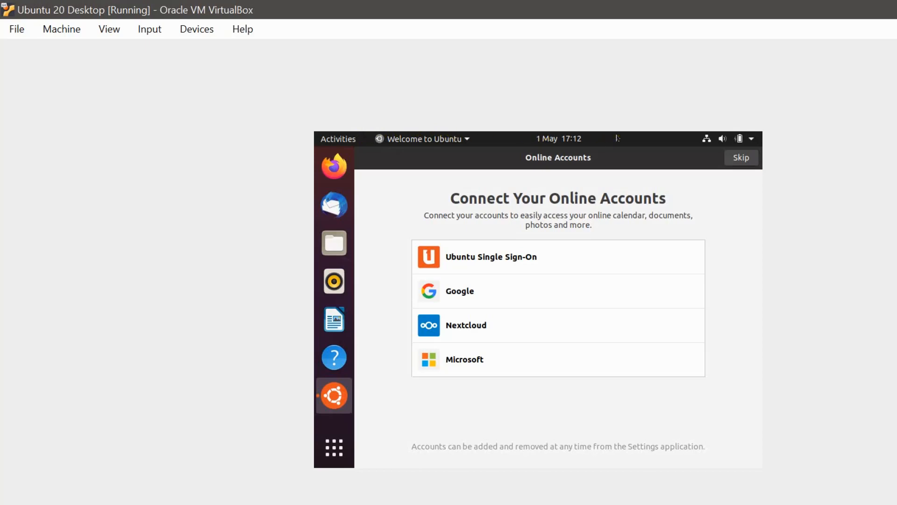
Finish the Ubuntu welcome setup, skipping online accounts and Livepatch, declining to send system info, and leaving Location Services off.
{"action": "left_click", "coordinate": [741, 159]}
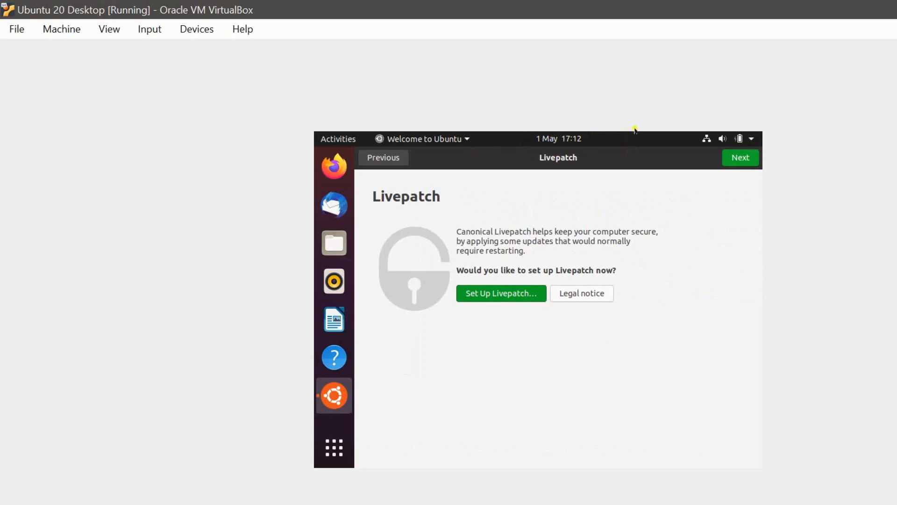
{"action": "left_click", "coordinate": [742, 158]}
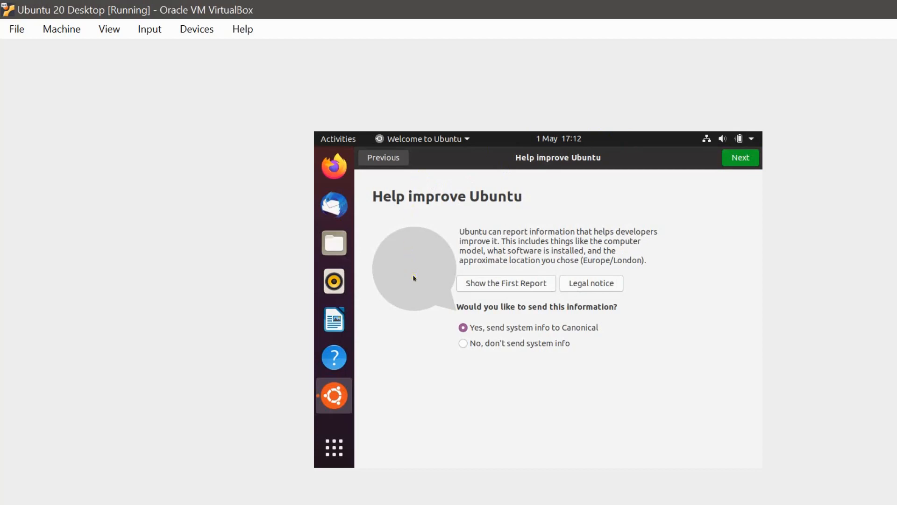
{"action": "left_click", "coordinate": [394, 287]}
{"action": "left_click", "coordinate": [613, 136]}
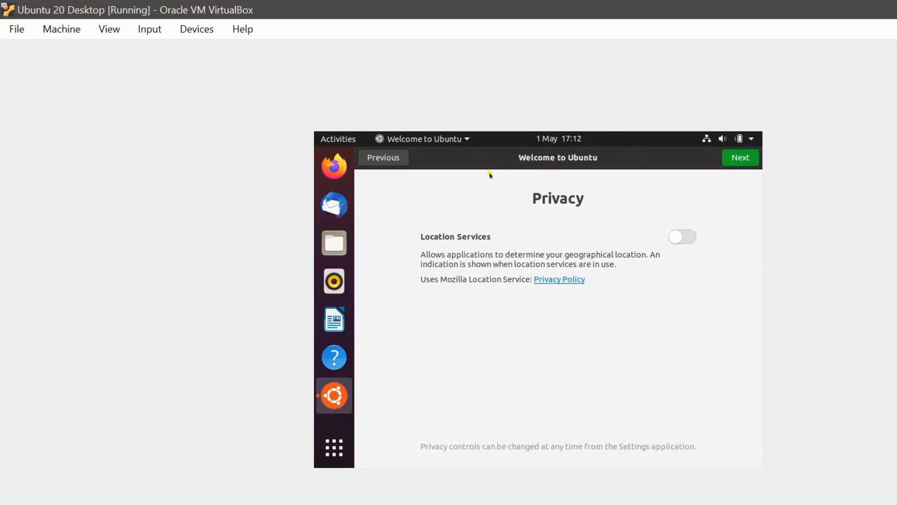
{"action": "left_click", "coordinate": [619, 135]}
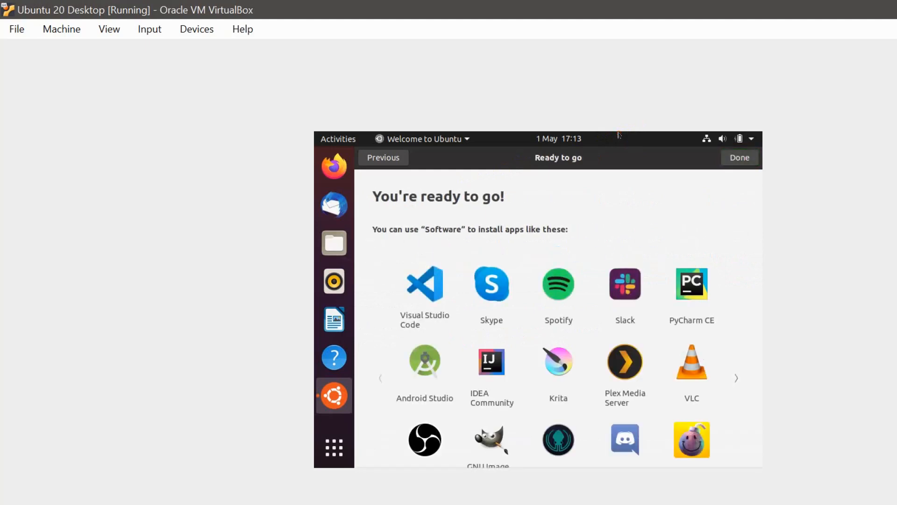
{"action": "left_click", "coordinate": [619, 136]}
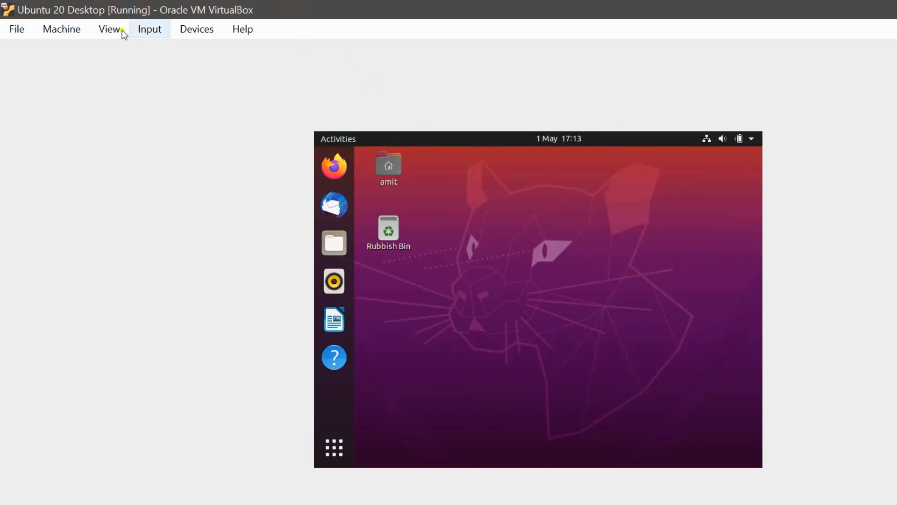
Insert the Guest Additions CD image into the virtual machine and run the VBox_GAs_6.1.4 software.
{"action": "left_click", "coordinate": [196, 30]}
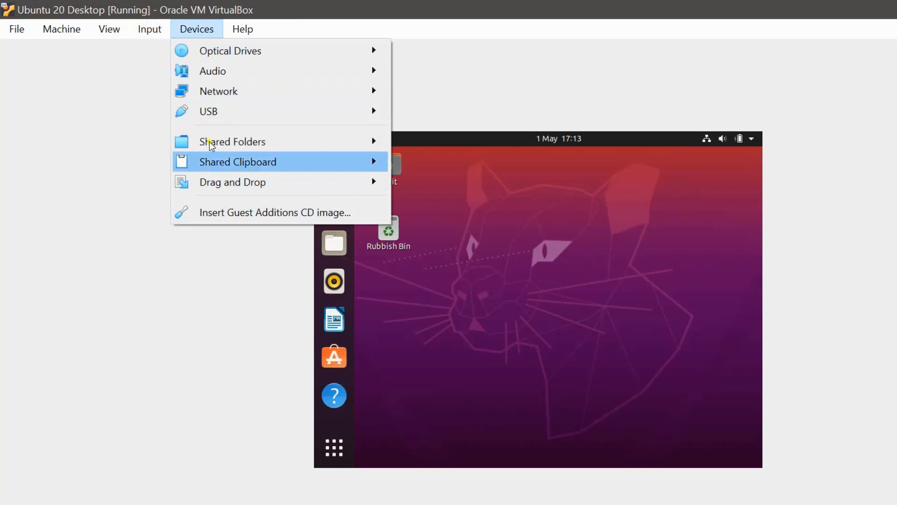
{"action": "left_click", "coordinate": [210, 212]}
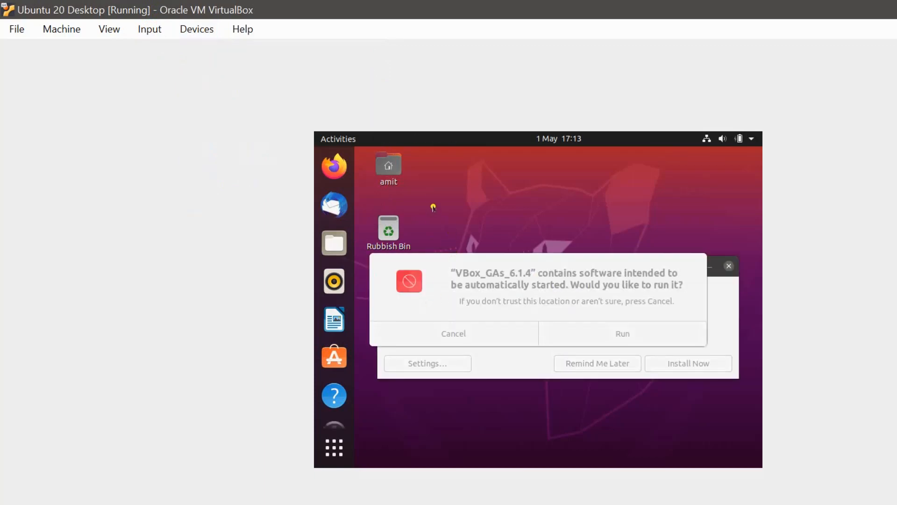
{"action": "left_click_drag", "start_coordinate": [430, 218], "coordinate": [426, 150]}
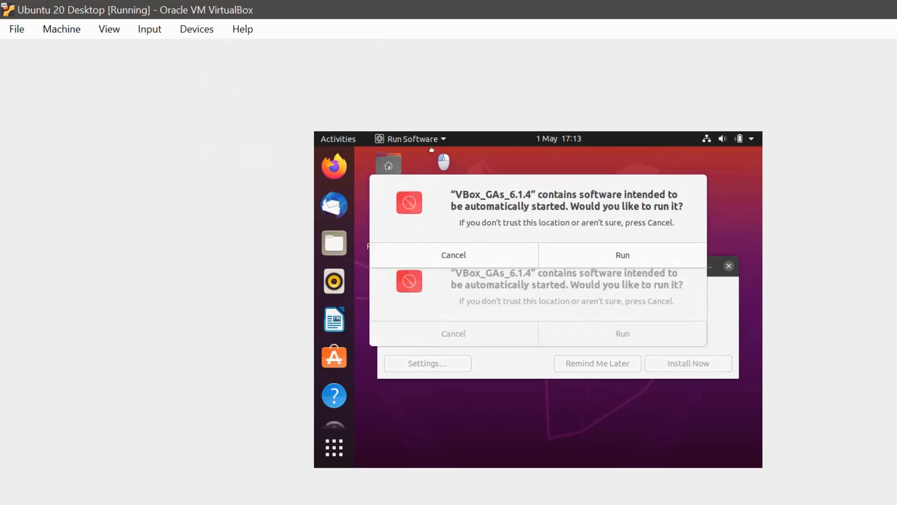
{"action": "left_click", "coordinate": [423, 309]}
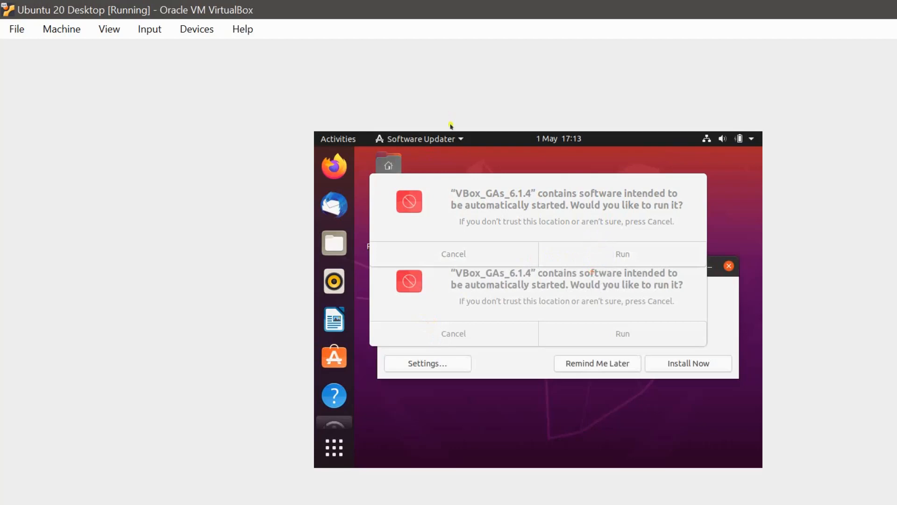
{"action": "mouse_move", "coordinate": [445, 180]}
{"action": "left_mouse_down"}
{"action": "mouse_move", "coordinate": [444, 282]}
{"action": "mouse_move", "coordinate": [450, 182]}
{"action": "left_mouse_up"}
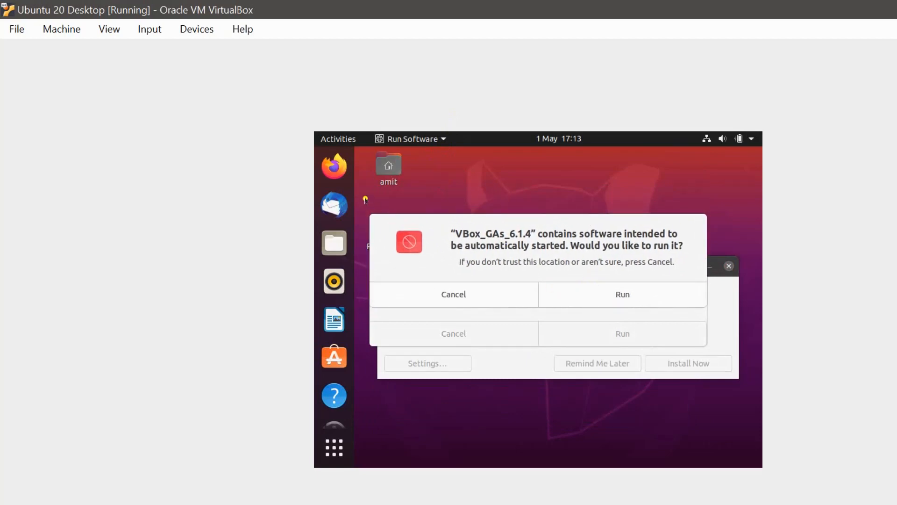
{"action": "left_click", "coordinate": [504, 246]}
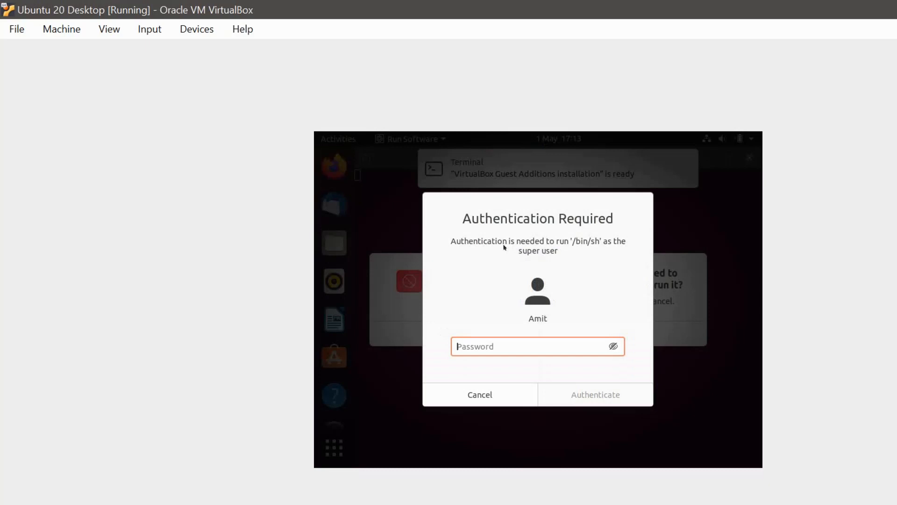
{"action": "type", "text": "***********"}
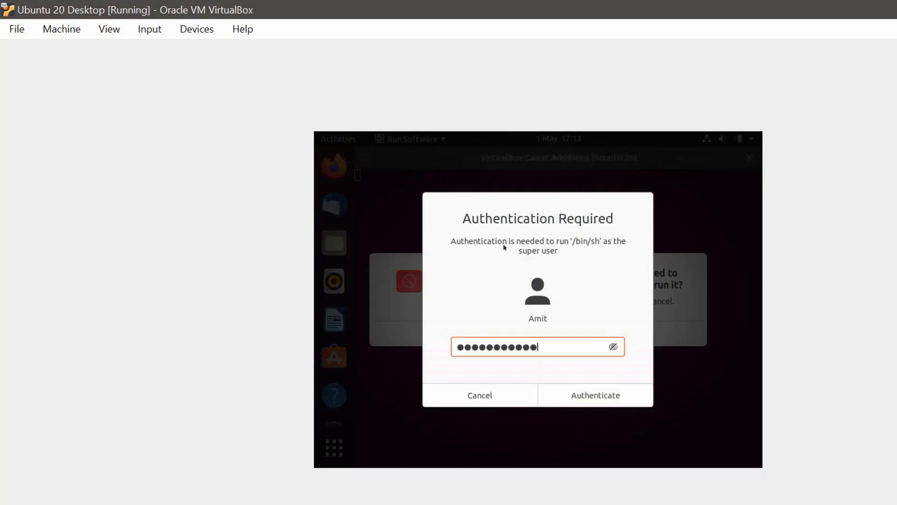
{"action": "key", "text": "BackSpace"}
{"action": "key", "text": "BackSpace"}
{"action": "key", "text": "BackSpace"}
{"action": "key", "text": "BackSpace"}
{"action": "key", "text": "BackSpace"}
{"action": "key", "text": "BackSpace"}
{"action": "key", "text": "BackSpace"}
{"action": "key", "text": "BackSpace"}
{"action": "key", "text": "BackSpace"}
{"action": "key", "text": "BackSpace"}
{"action": "key", "text": "BackSpace"}
{"action": "key", "text": "BackSpace"}
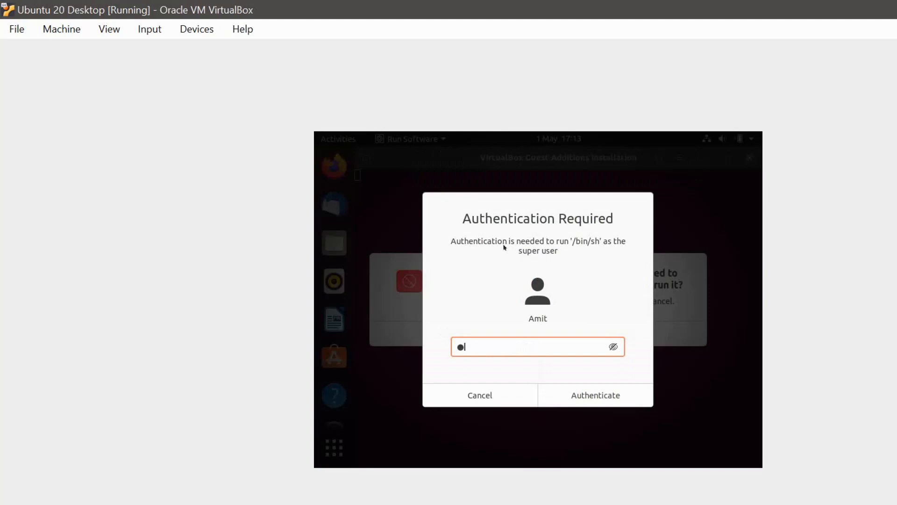
Authenticate the Guest Additions installation with the account password and cancel the duplicate VBox_GAs_6.1.4 run request.
{"action": "type", "text": "*************"}
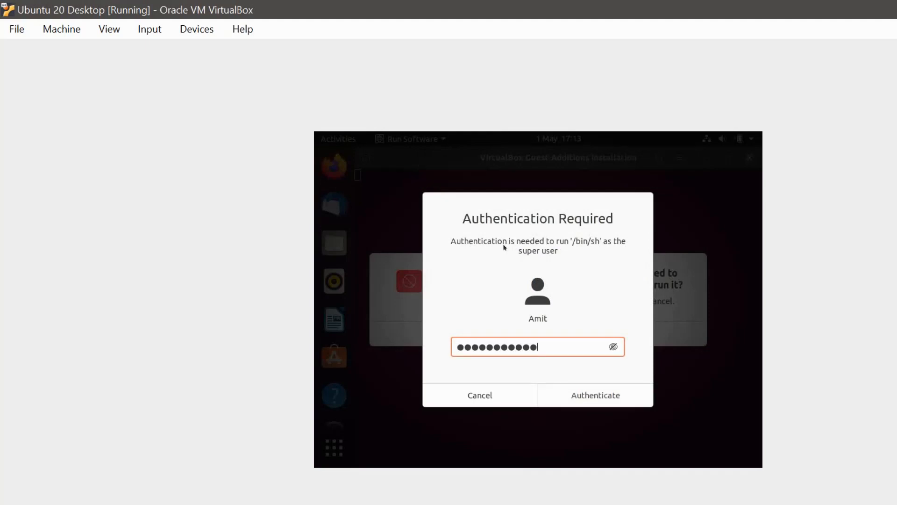
{"action": "key", "text": "Return"}
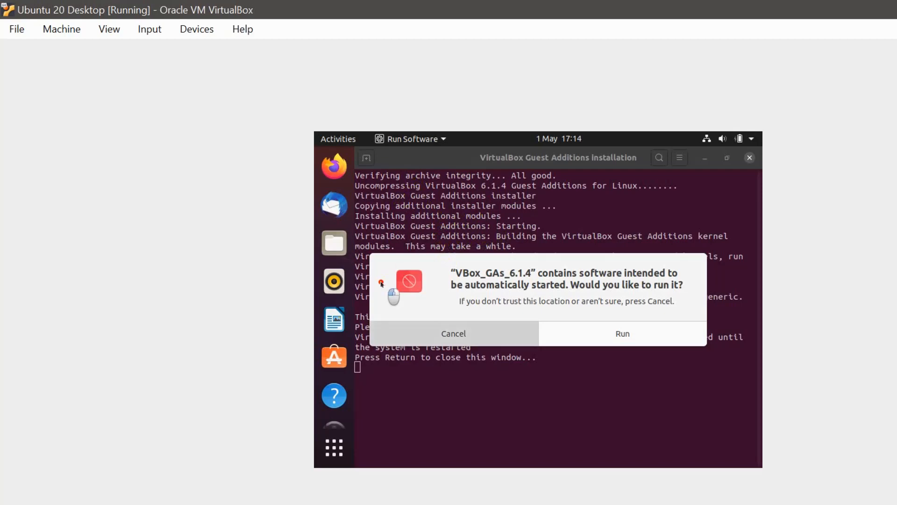
{"action": "left_click", "coordinate": [397, 332]}
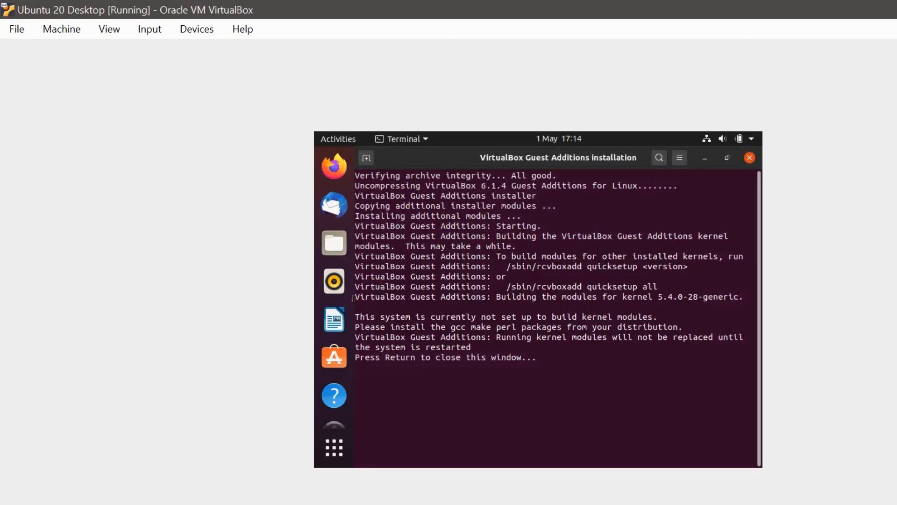
Close the finished Guest Additions installation window and dismiss the Software Updater prompt without installing the updates.
{"action": "key", "text": "Return"}
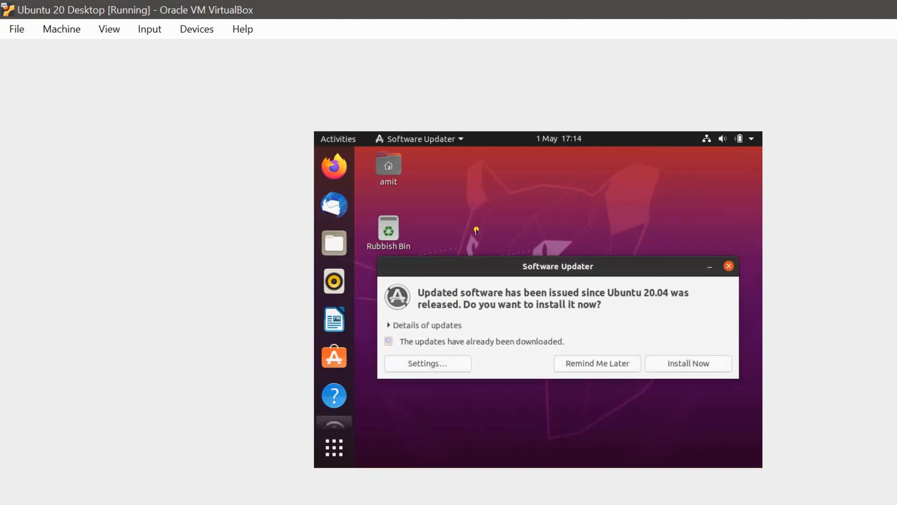
{"action": "left_click", "coordinate": [609, 222]}
Restart the Ubuntu guest system and dismiss the mouse pointer integration notice while it boots.
{"action": "left_click", "coordinate": [628, 115]}
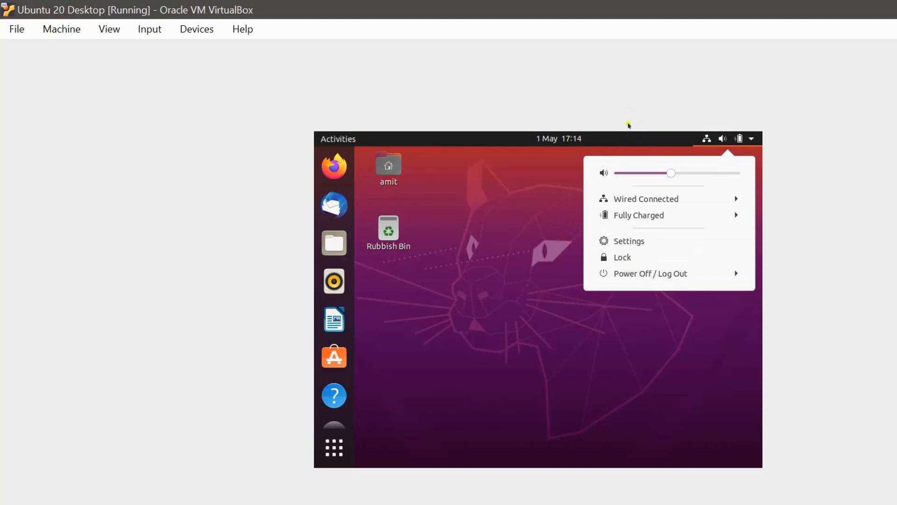
{"action": "left_click", "coordinate": [559, 232]}
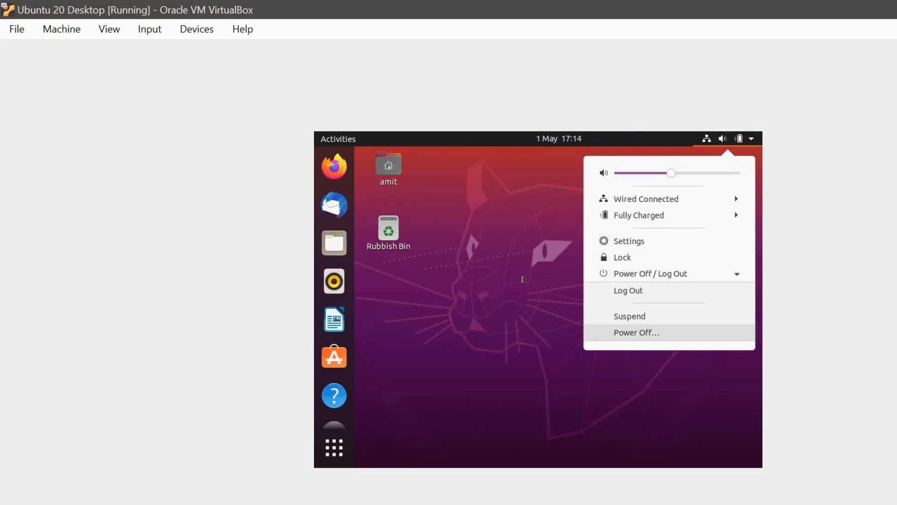
{"action": "key", "text": "Return"}
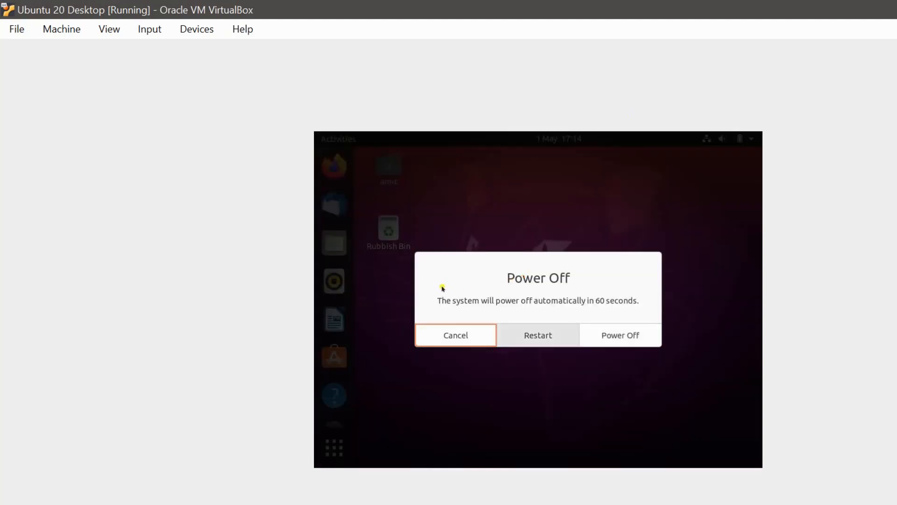
{"action": "key", "text": "Escape"}
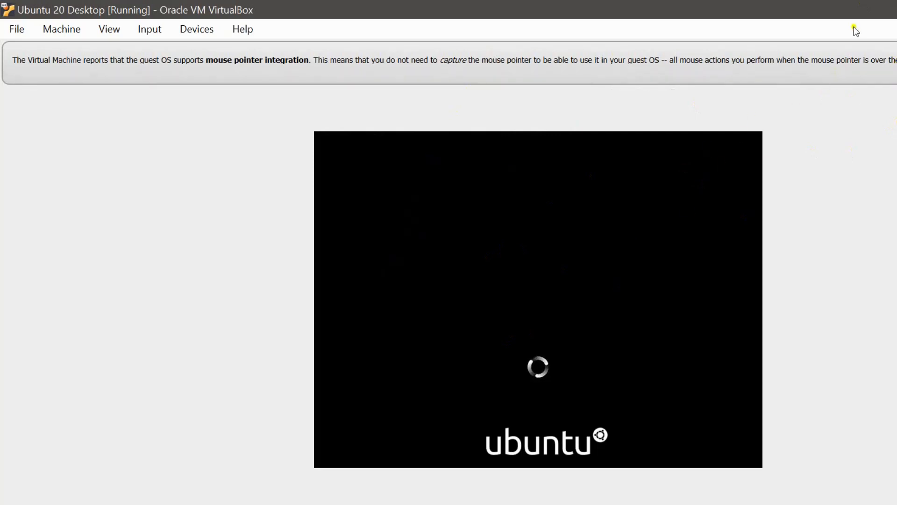
{"action": "left_click", "coordinate": [863, 50]}
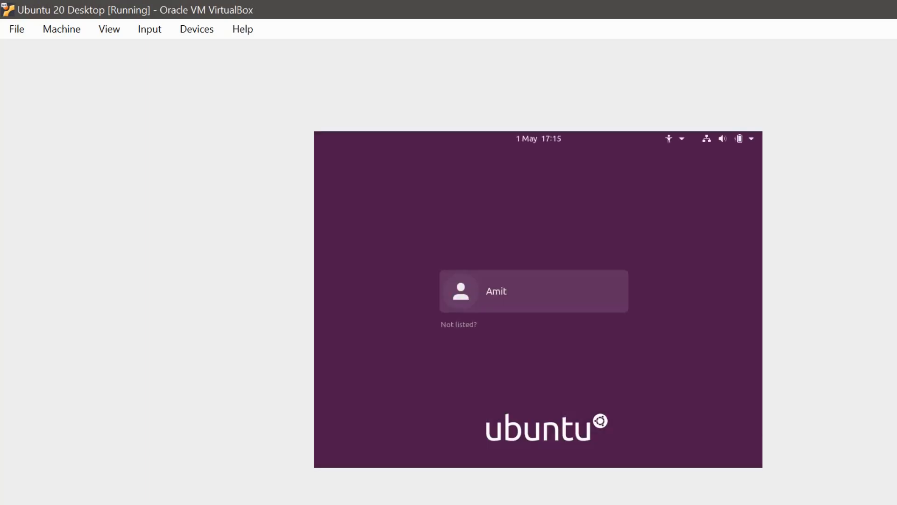
Switch the virtual machine display to full-screen mode.
{"action": "left_click", "coordinate": [101, 32]}
{"action": "left_click", "coordinate": [105, 38]}
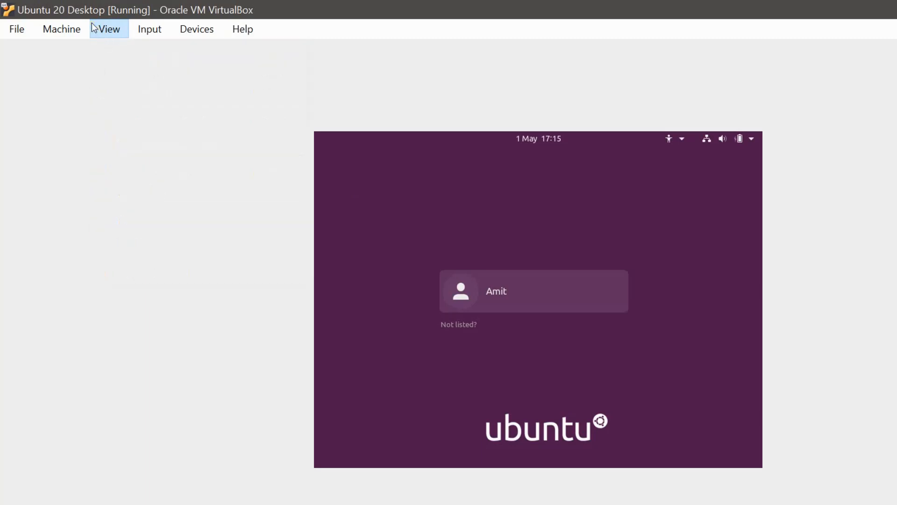
{"action": "key", "text": "ctrl+f"}
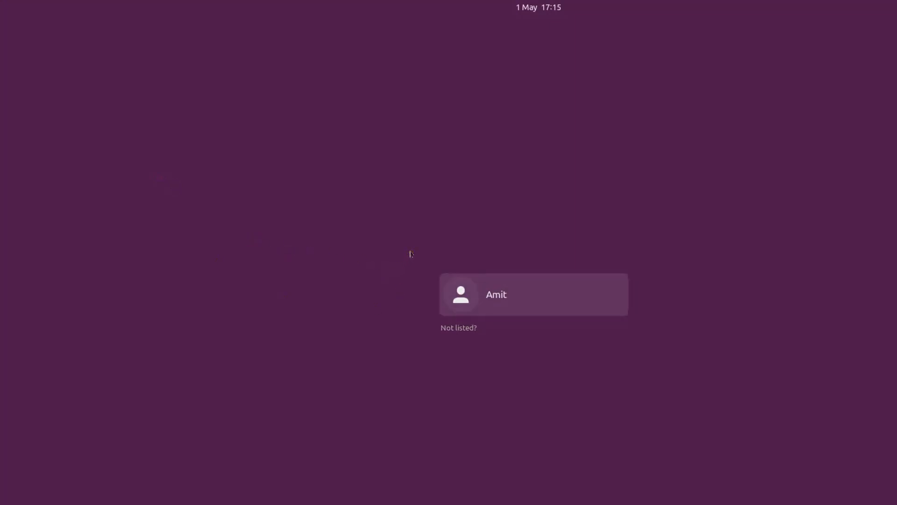
Select the listed user on the Ubuntu login screen and log in with the account password, re-entering it if rejected.
{"action": "key", "text": "Return"}
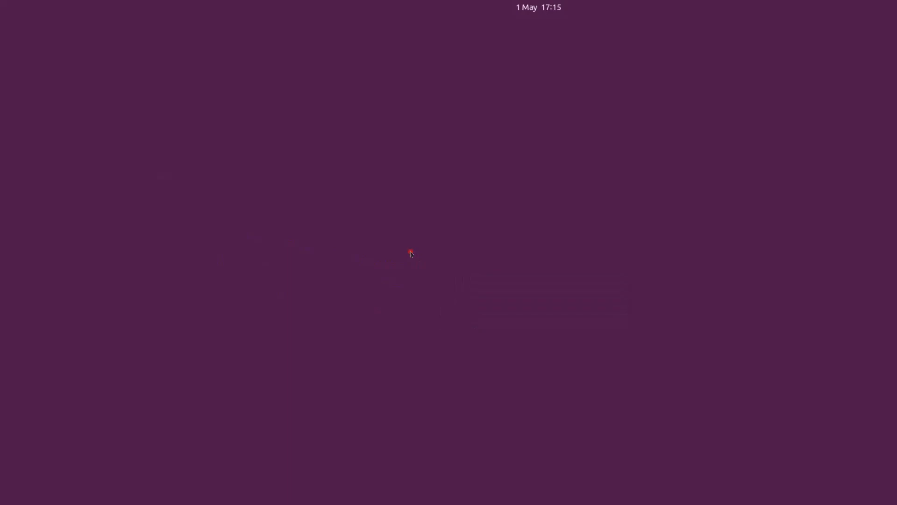
{"action": "type", "text": "*******"}
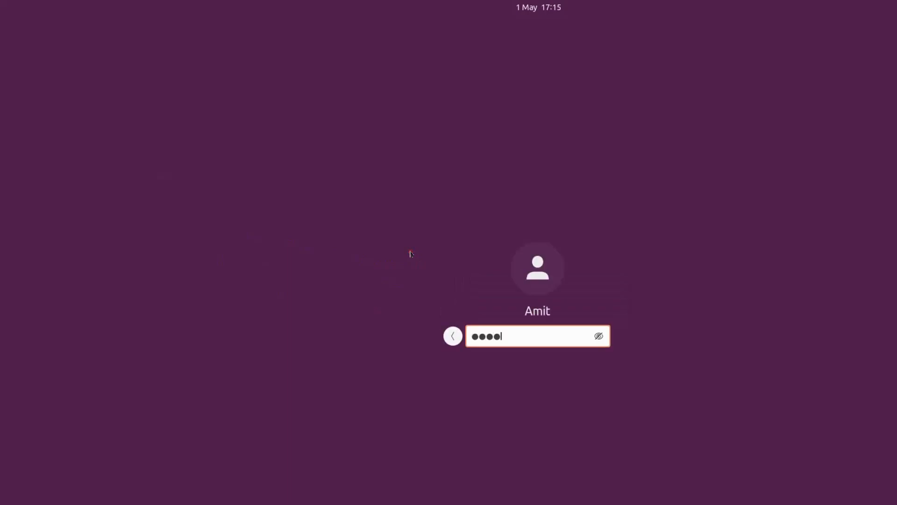
{"action": "type", "text": "******"}
{"action": "key", "text": "Return"}
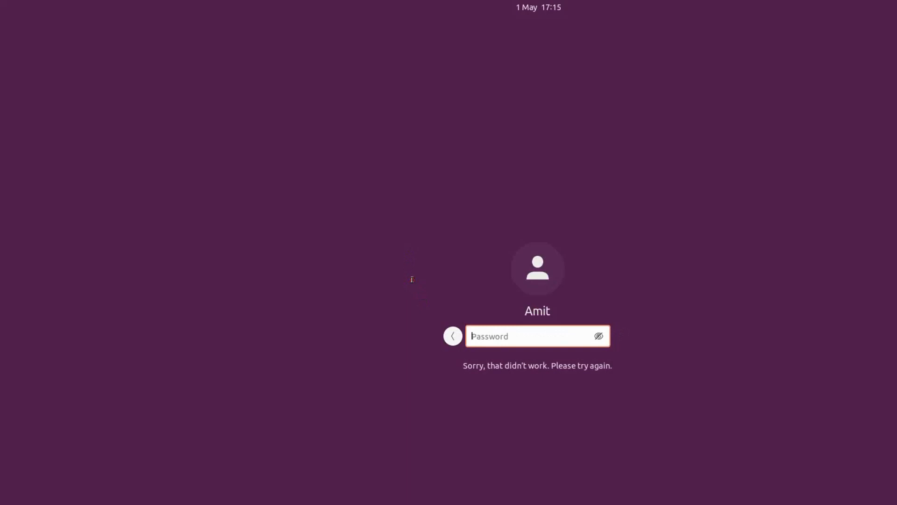
{"action": "type", "text": "************"}
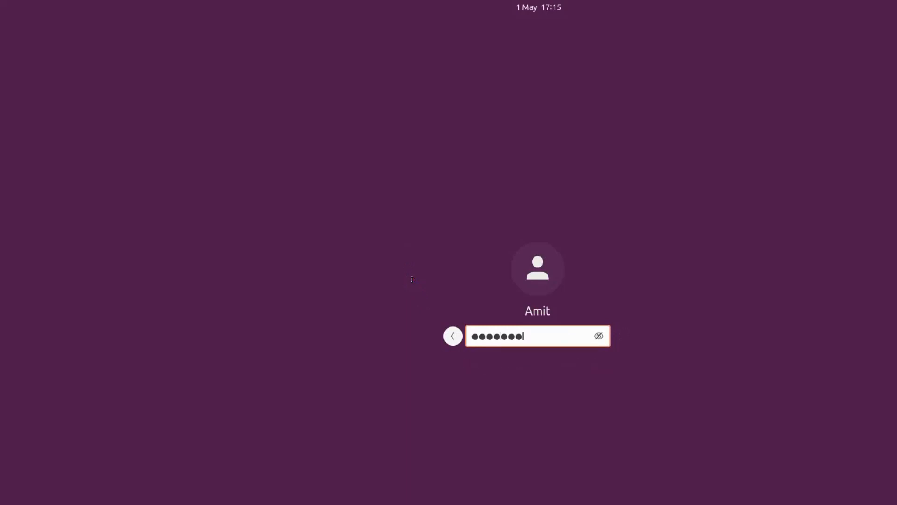
{"action": "type", "text": "*"}
{"action": "key", "text": "Return"}
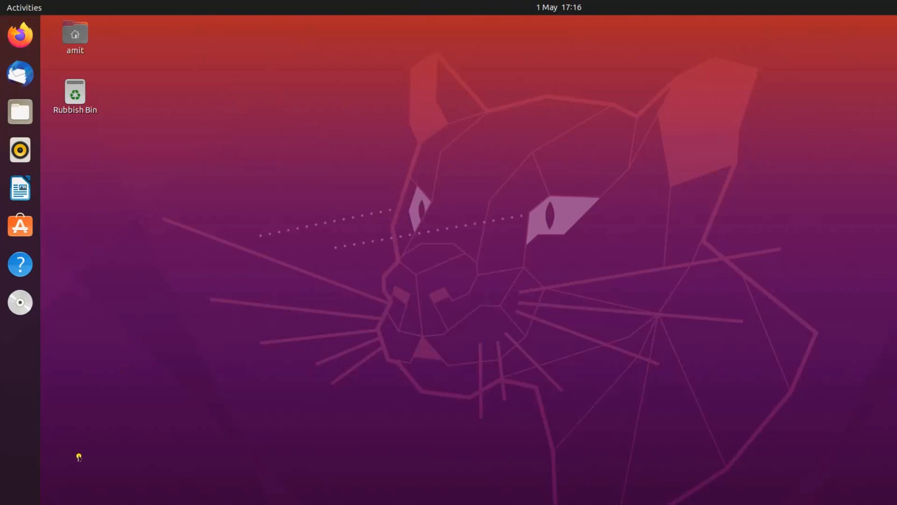
Search the installed applications for "update" and open Software Updater.
{"action": "left_click", "coordinate": [16, 496]}
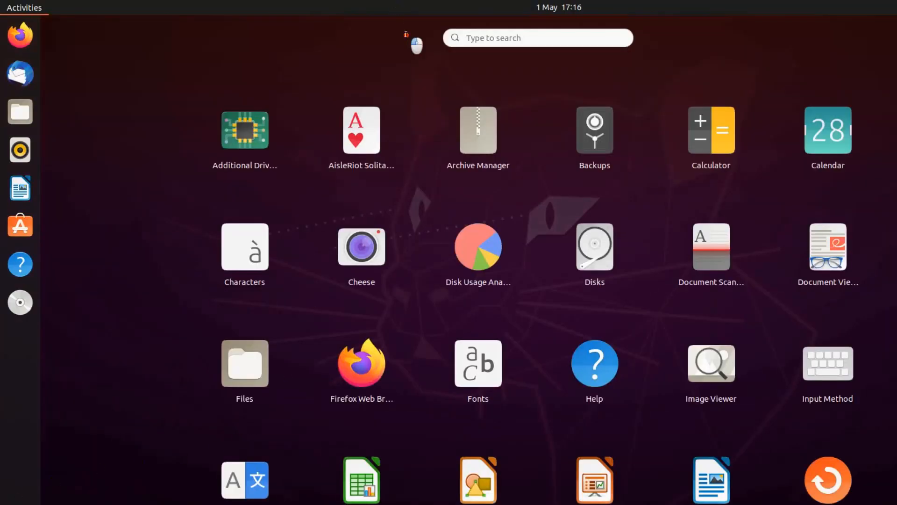
{"action": "type", "text": "update"}
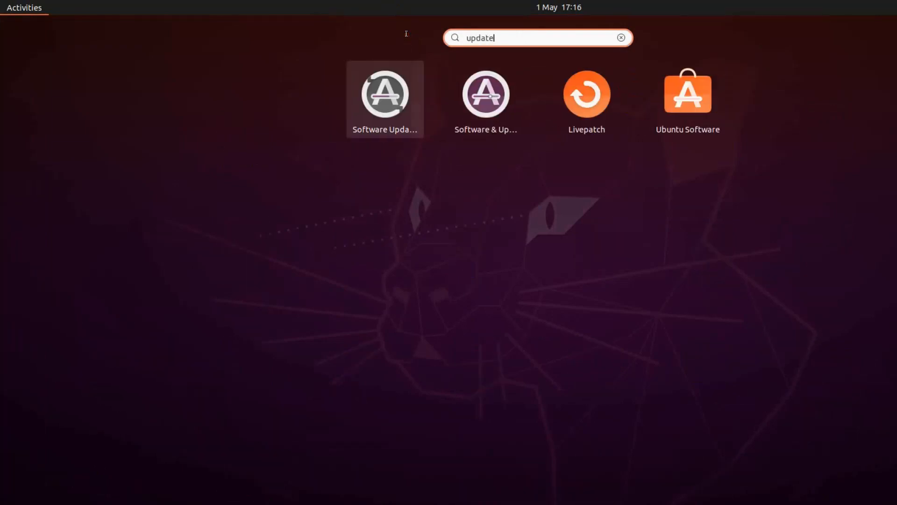
{"action": "left_click", "coordinate": [322, 82]}
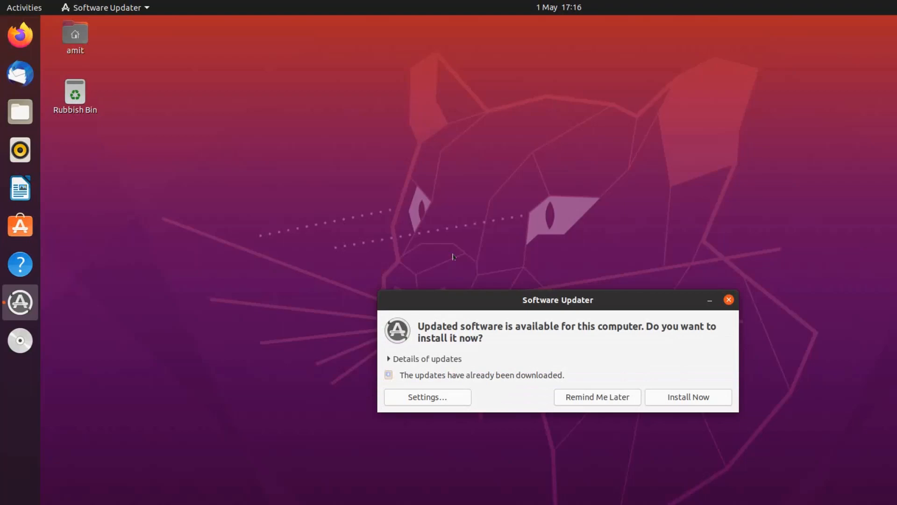
Expand the details of the available updates, install all of them, and close Software Updater.
{"action": "left_click_drag", "start_coordinate": [491, 298], "coordinate": [250, 42]}
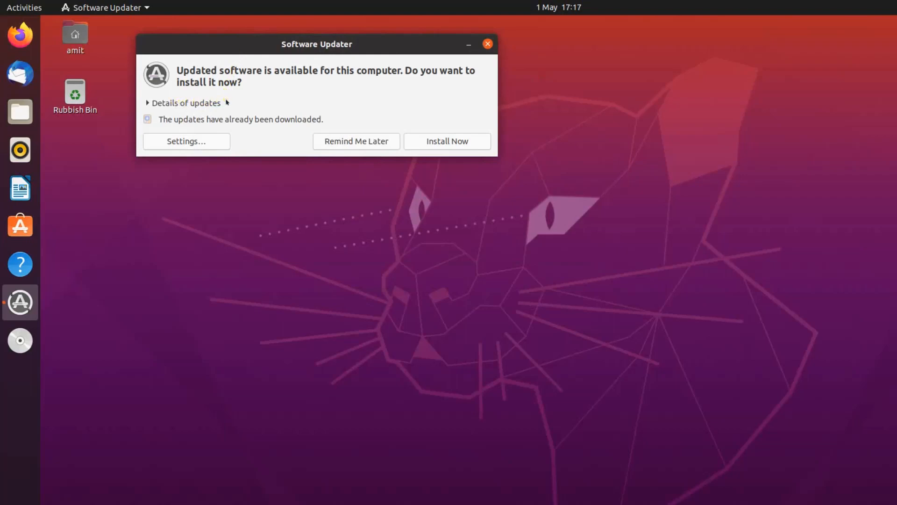
{"action": "left_click", "coordinate": [123, 86]}
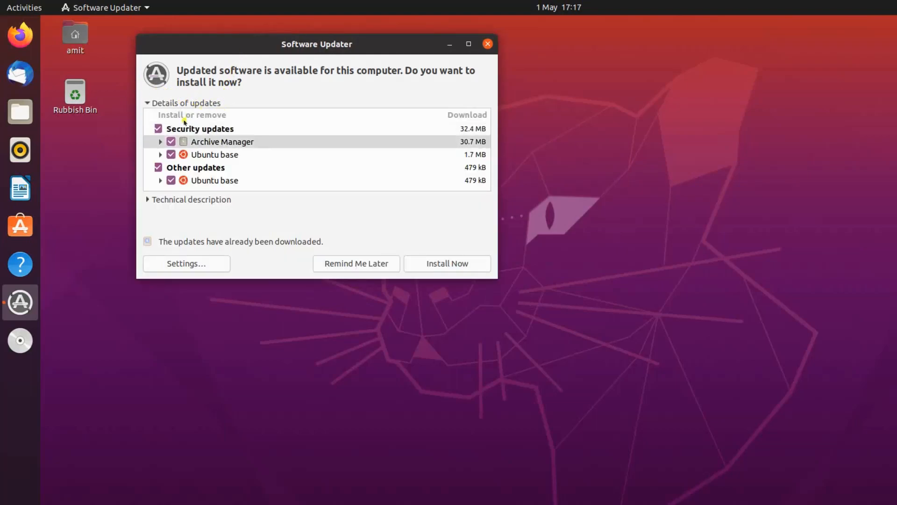
{"action": "scroll", "coordinate": [185, 127], "scroll_direction": "down", "scroll_amount": 1}
{"action": "left_click", "coordinate": [377, 223]}
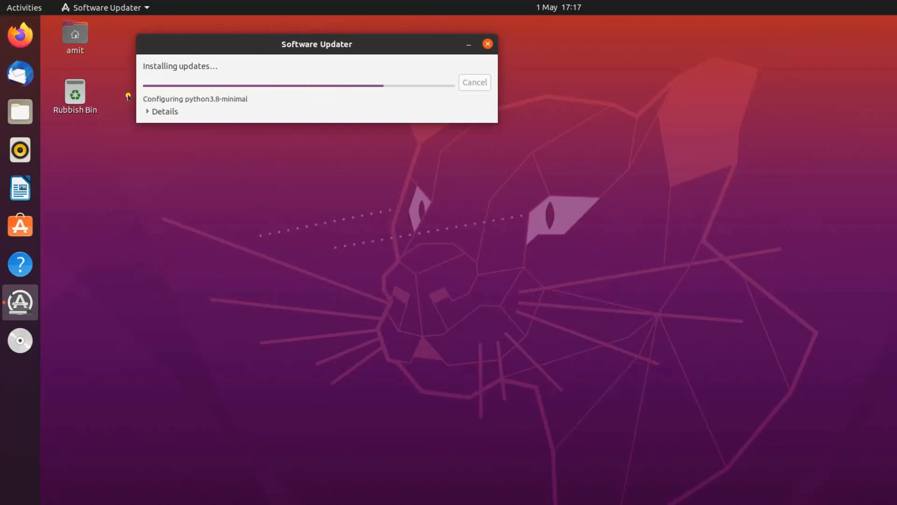
{"action": "left_click", "coordinate": [148, 111]}
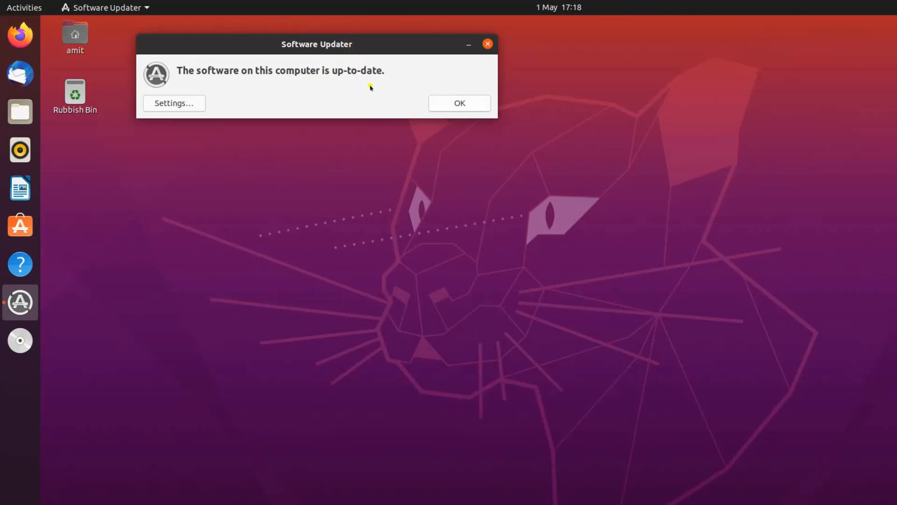
{"action": "key", "text": "Return"}
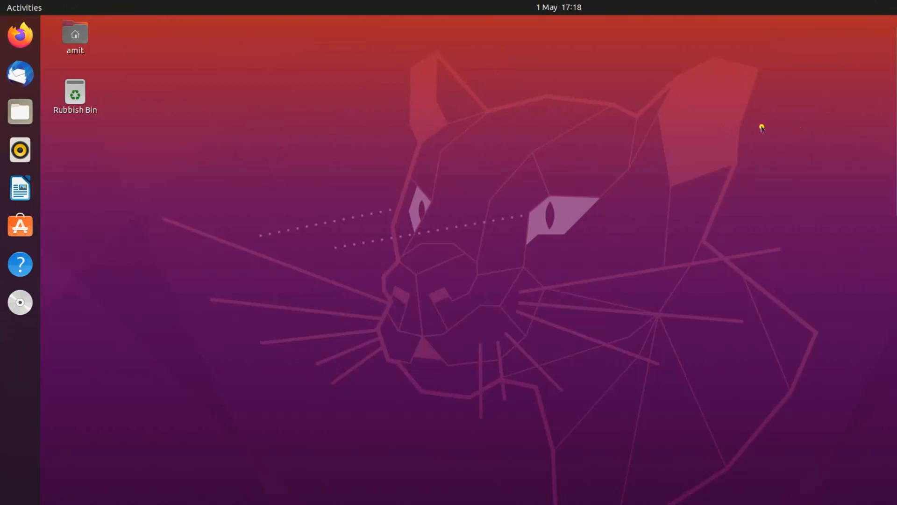
Restart the updated Ubuntu system and dismiss the mouse pointer integration notice during boot.
{"action": "left_click", "coordinate": [765, 168]}
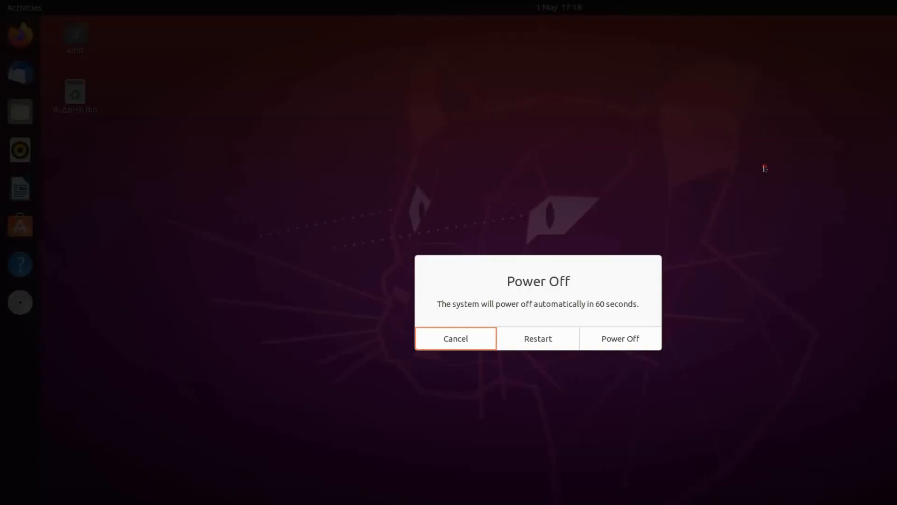
{"action": "left_click", "coordinate": [538, 338]}
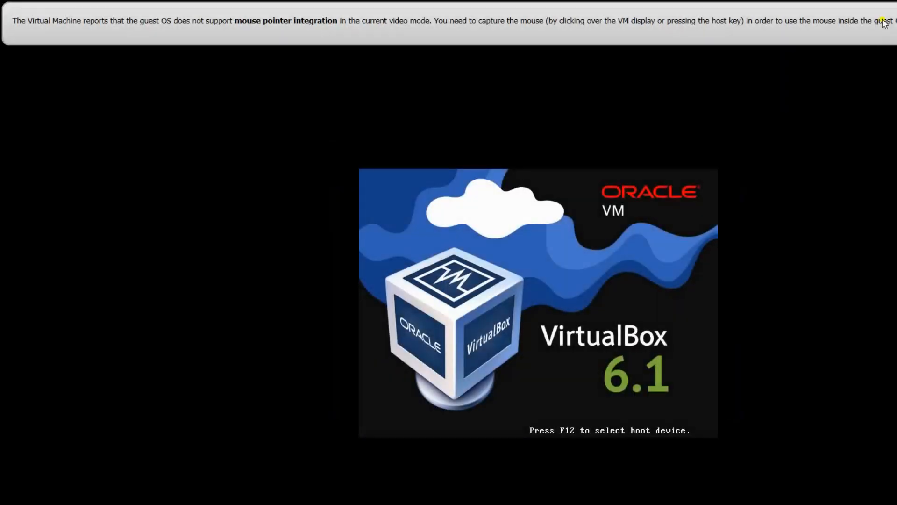
{"action": "left_click", "coordinate": [867, 21]}
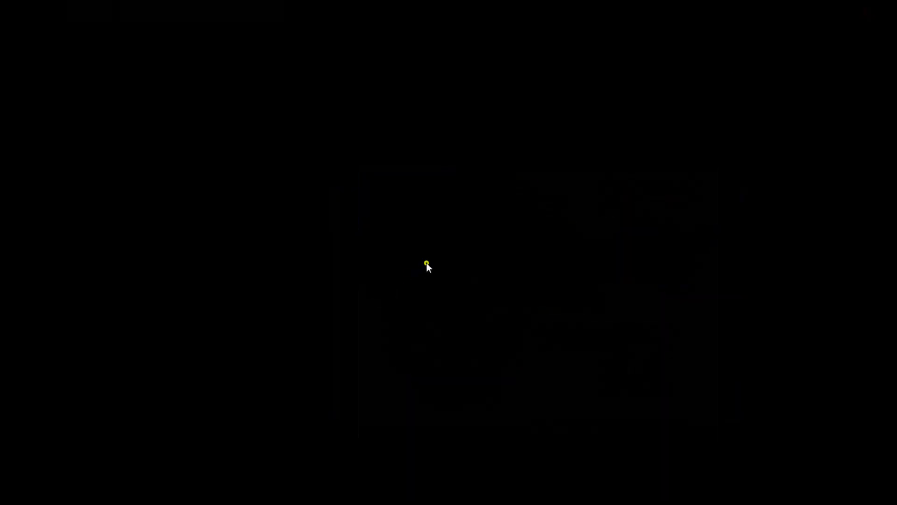